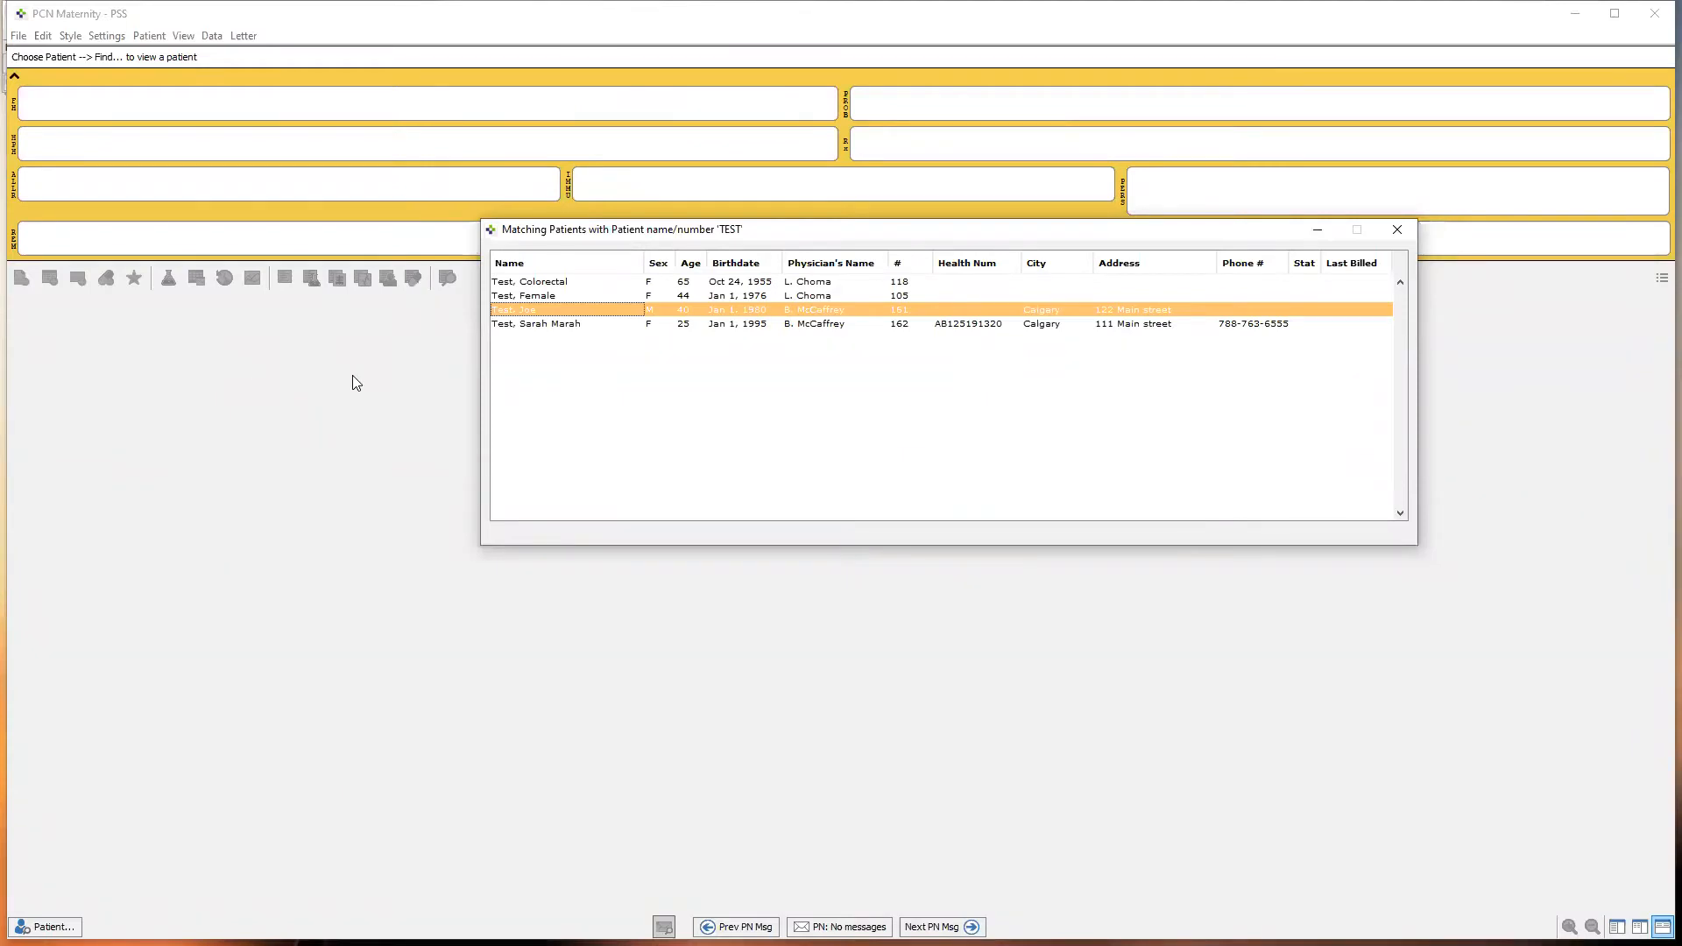
# Step: Open the male test patient's chart and start a new letter, entering the provider's initials as the letterhead person
pyautogui.click(690, 311)
pyautogui.doubleClick(690, 314)
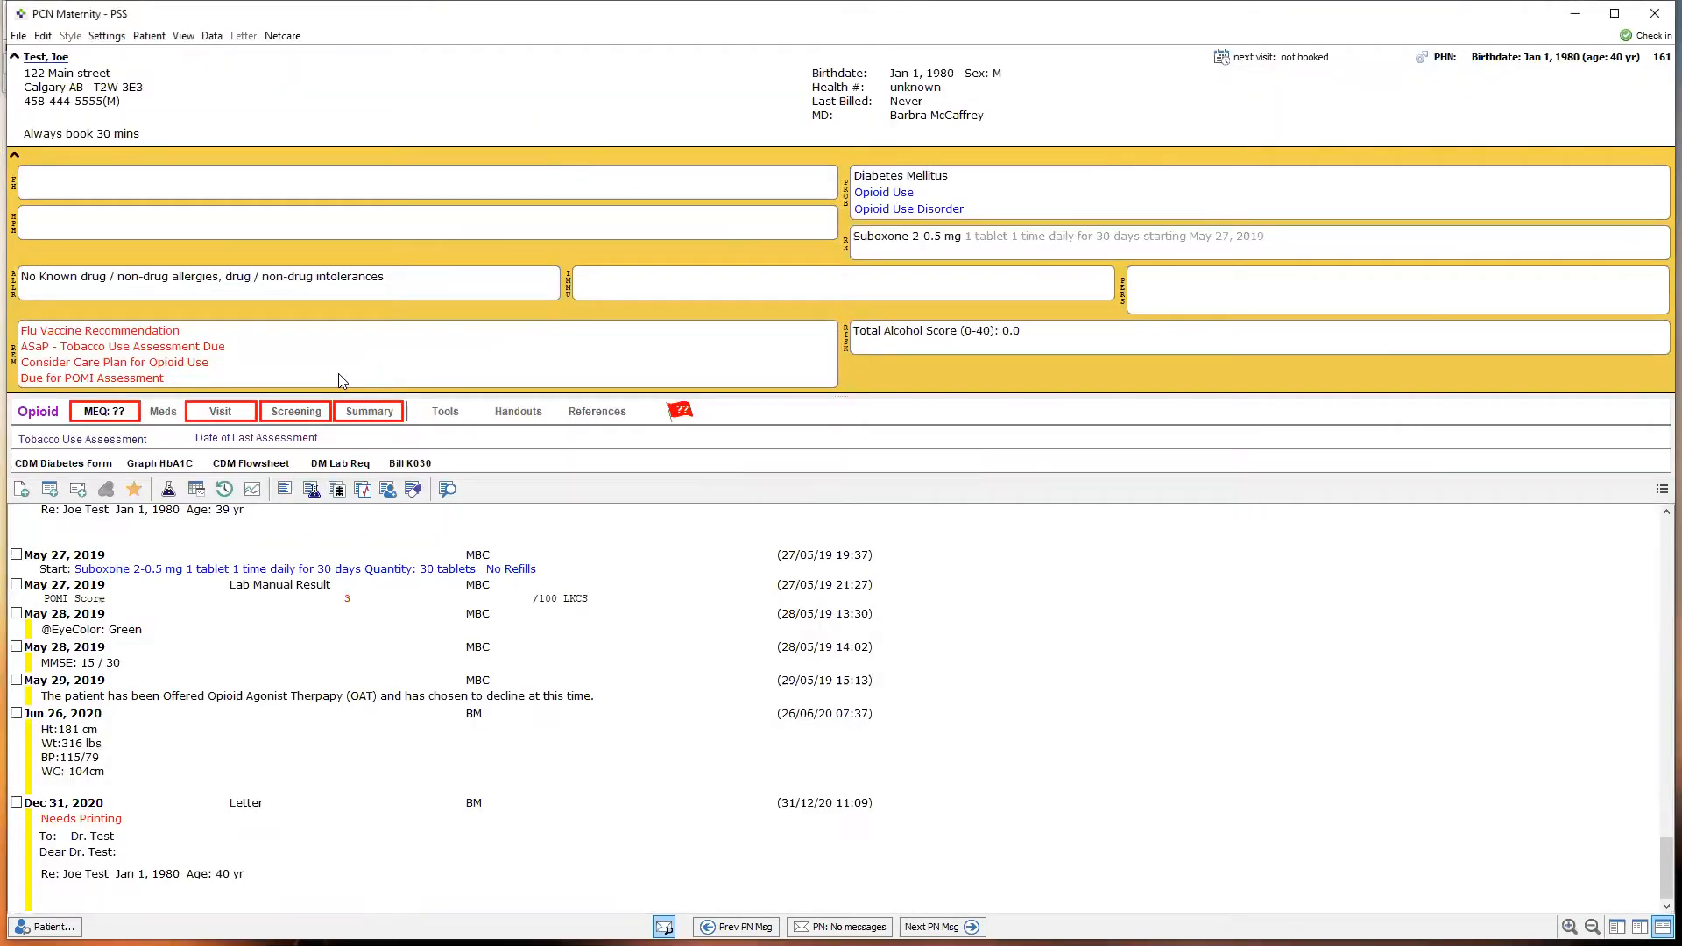
pyautogui.click(211, 37)
pyautogui.click(232, 83)
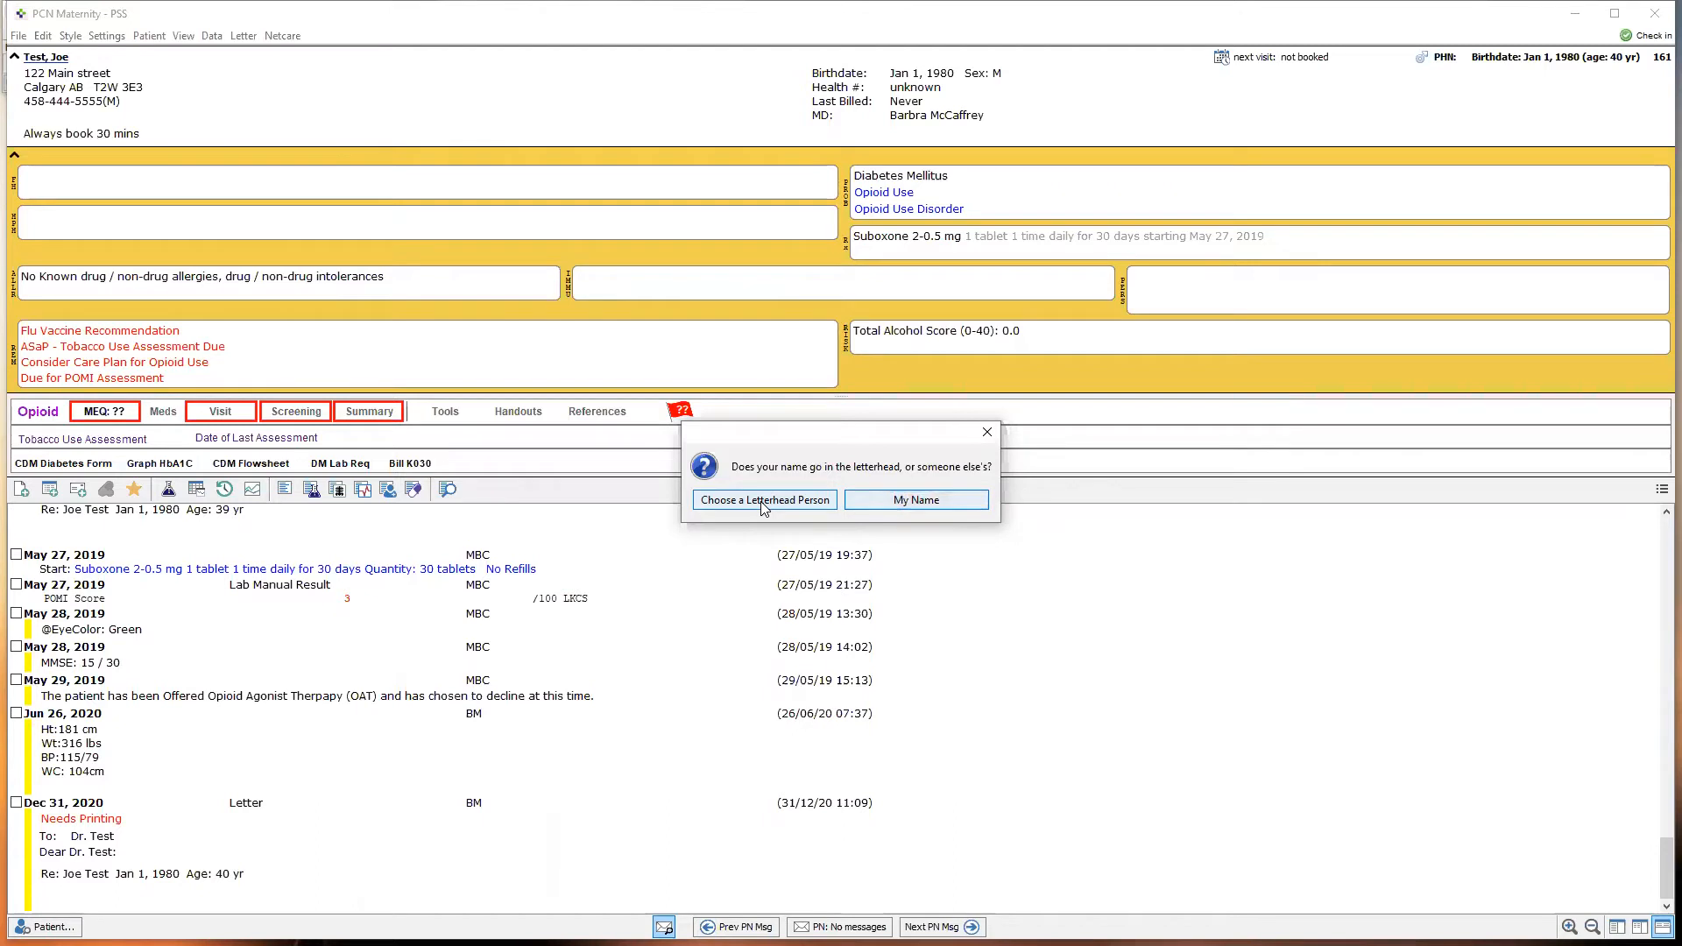
pyautogui.click(762, 505)
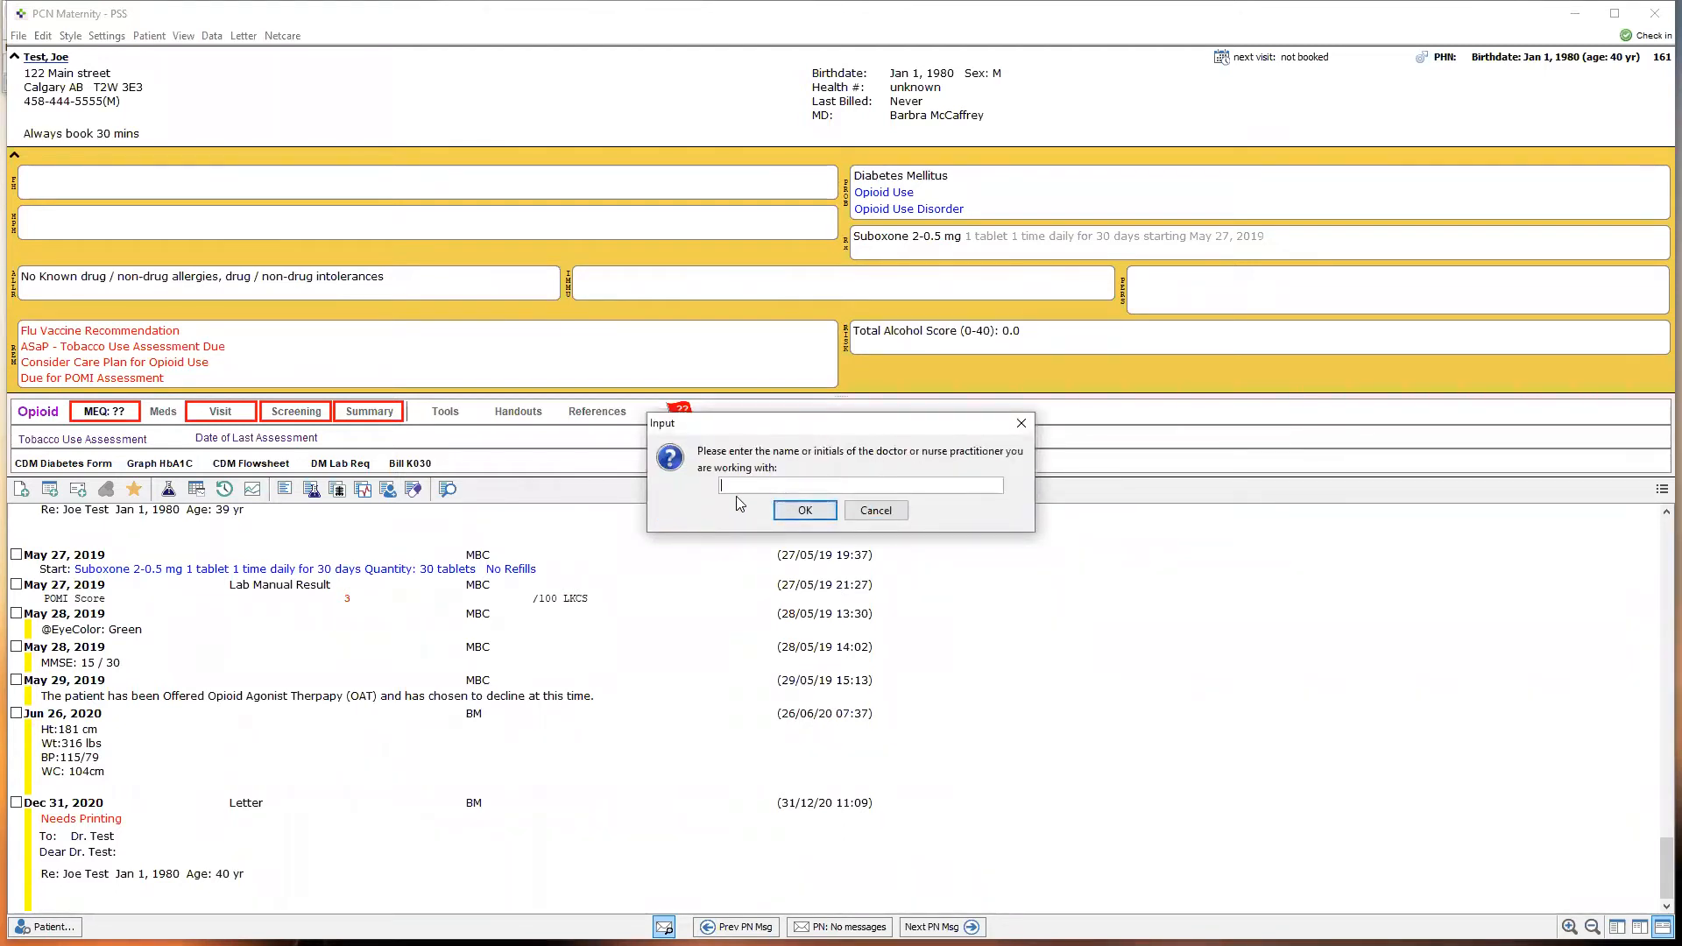
pyautogui.write('bm')
pyautogui.click(805, 510)
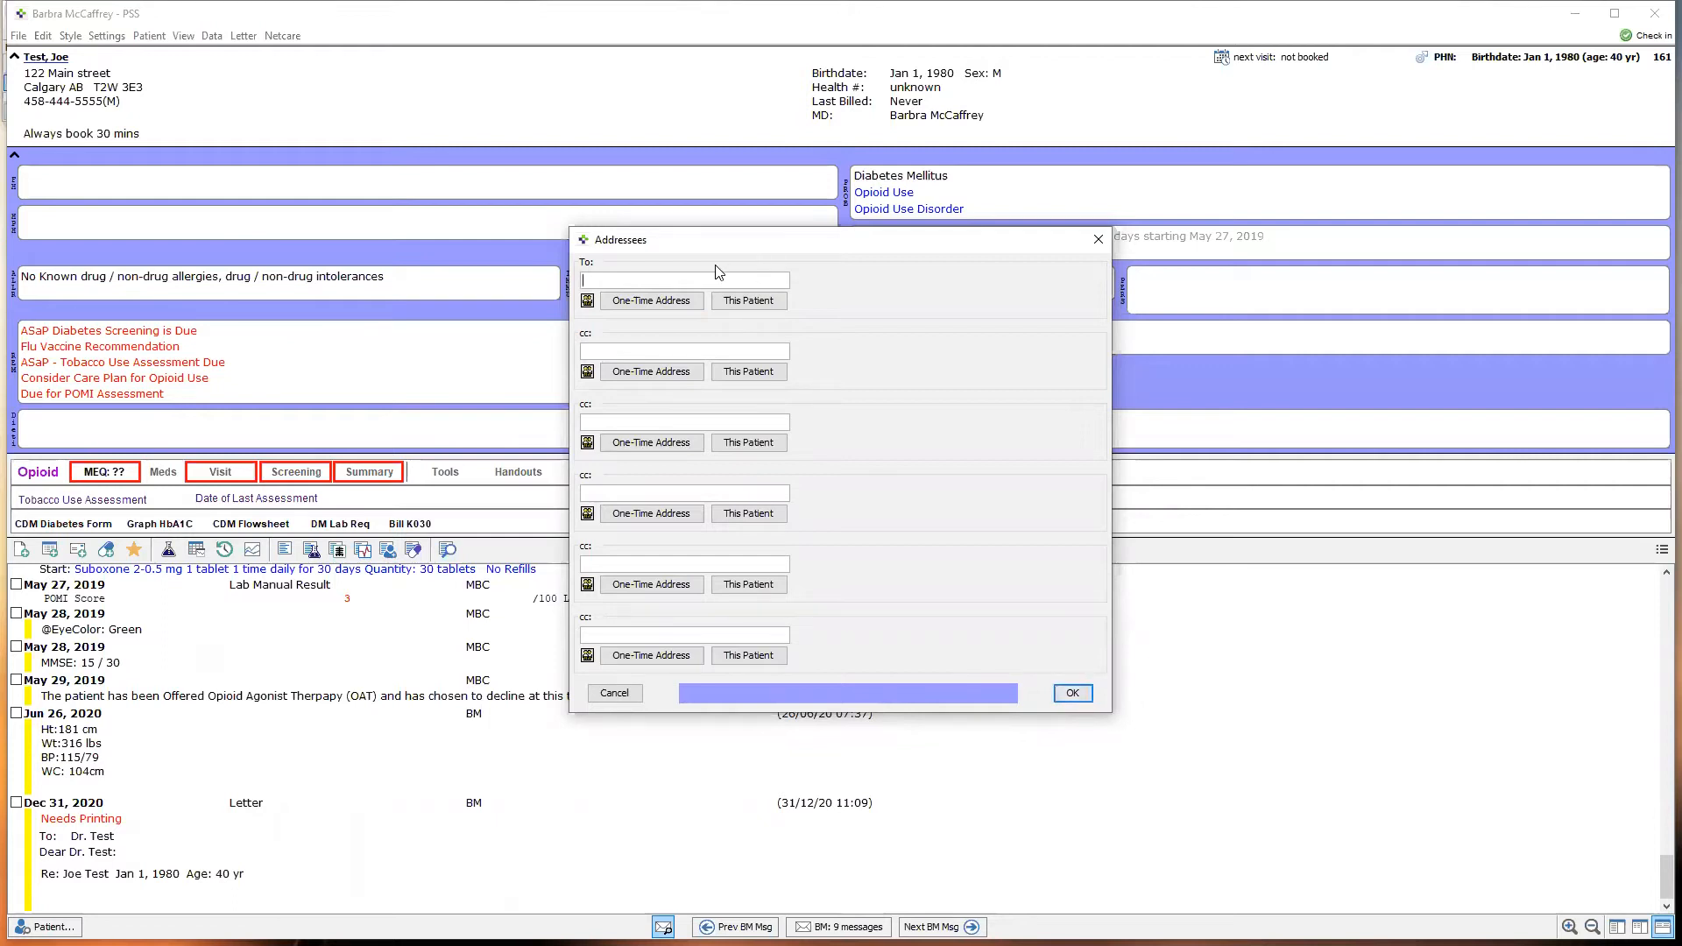
pyautogui.click(587, 302)
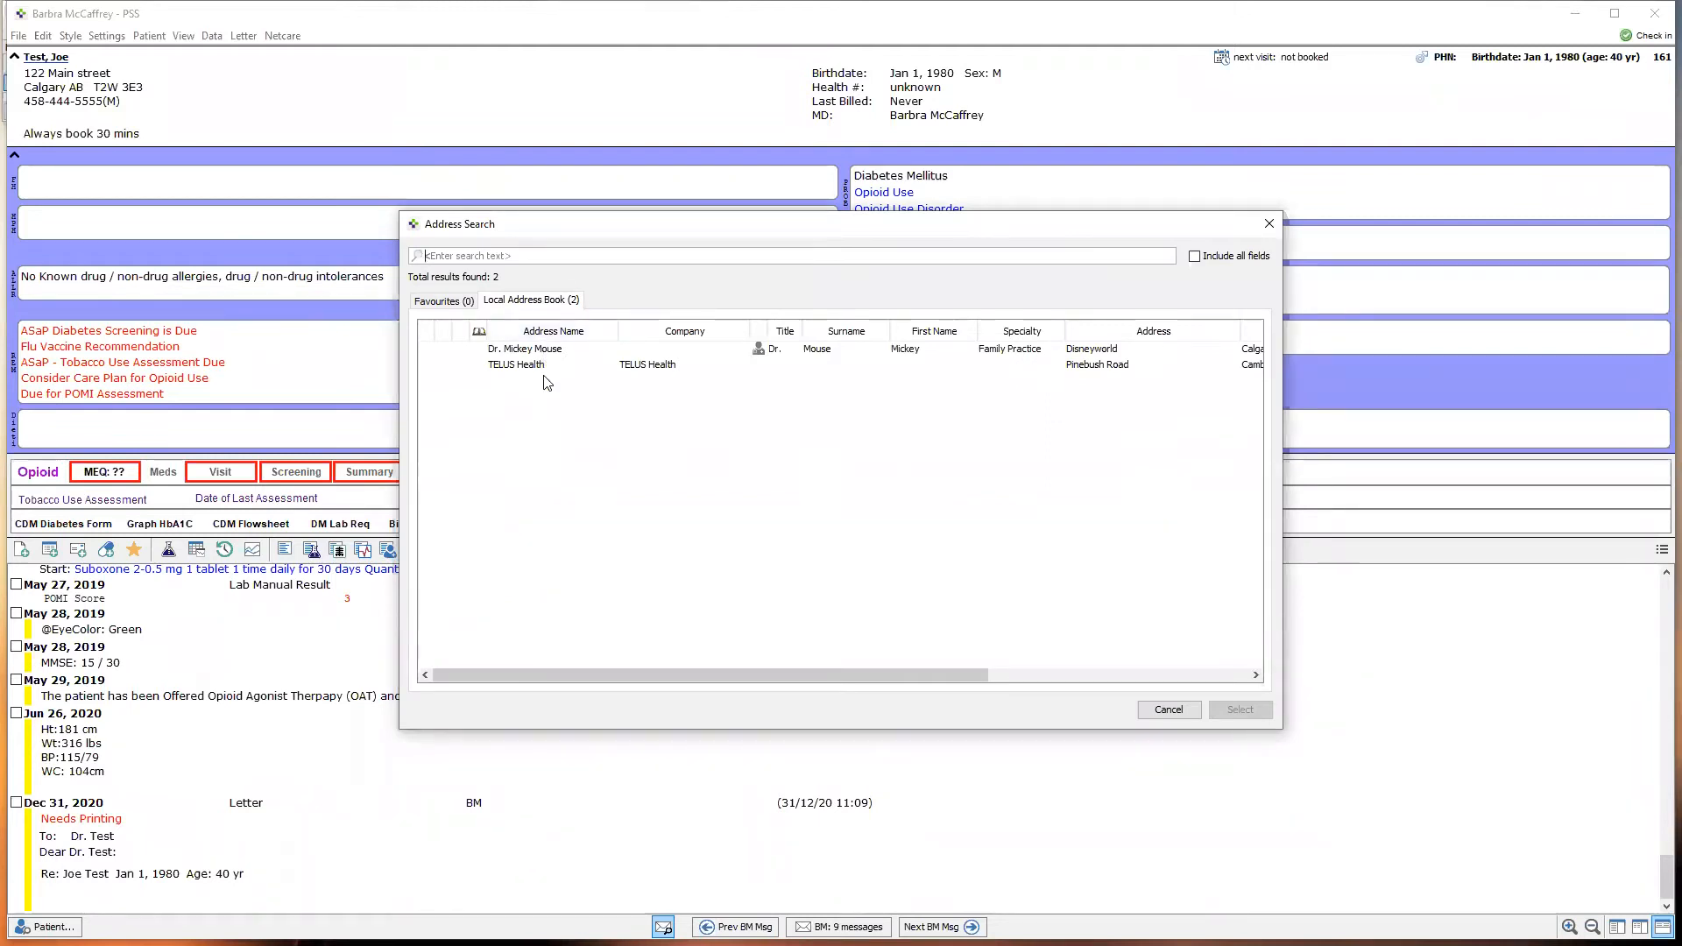
pyautogui.click(1165, 711)
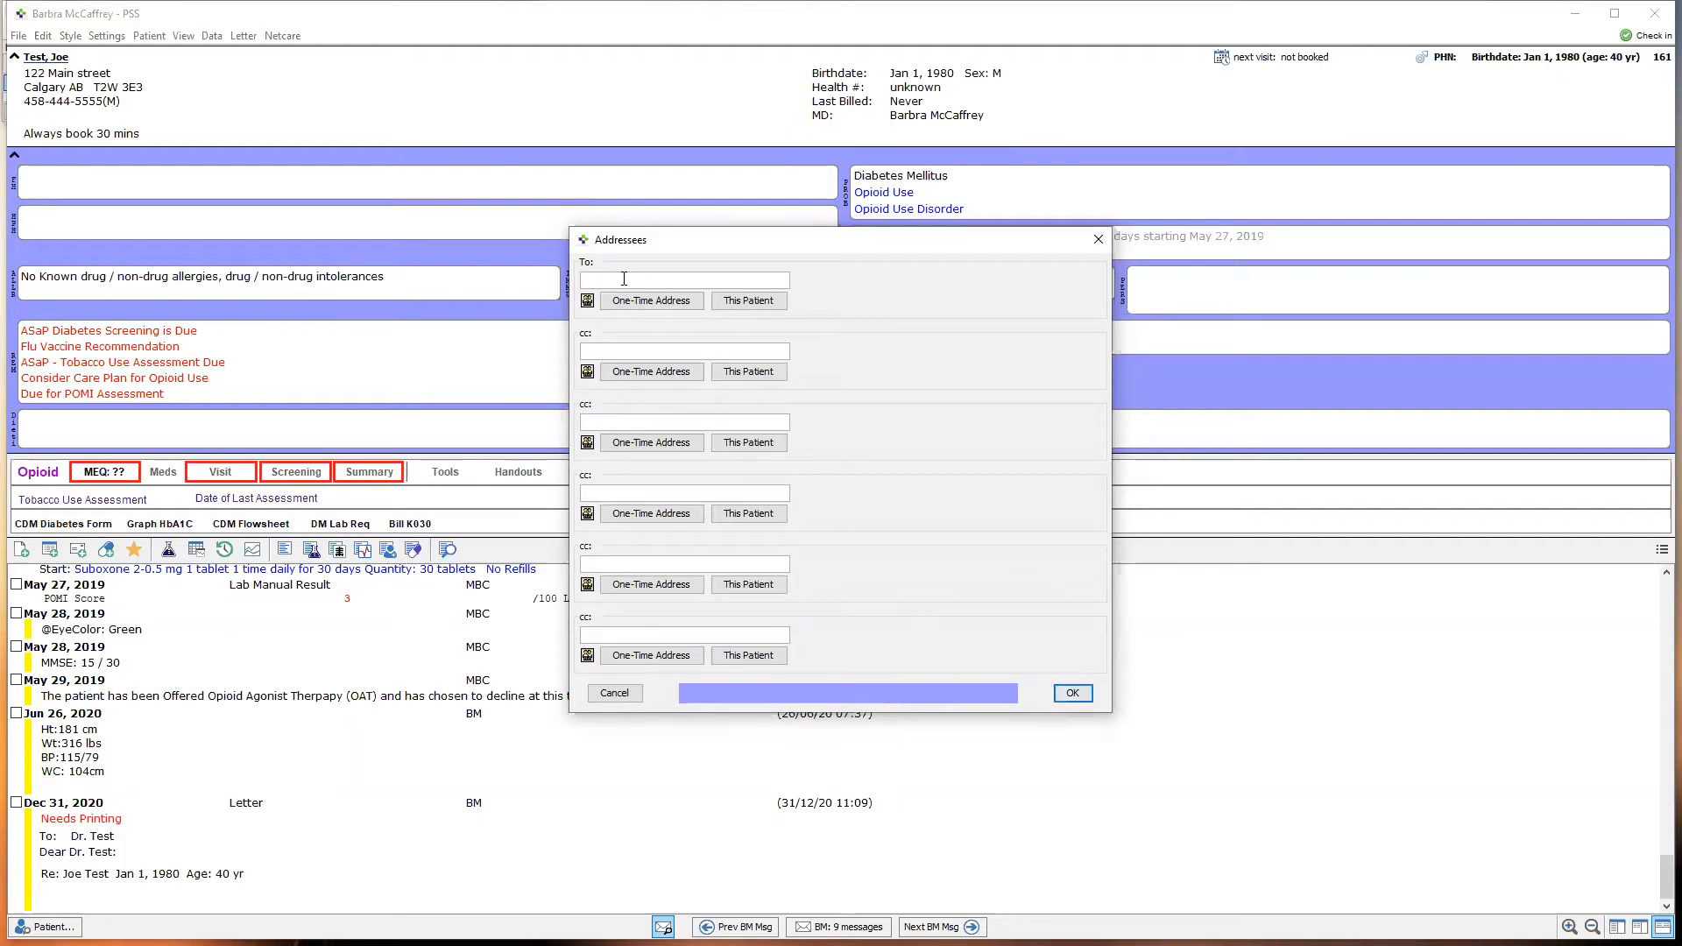
pyautogui.write('mi')
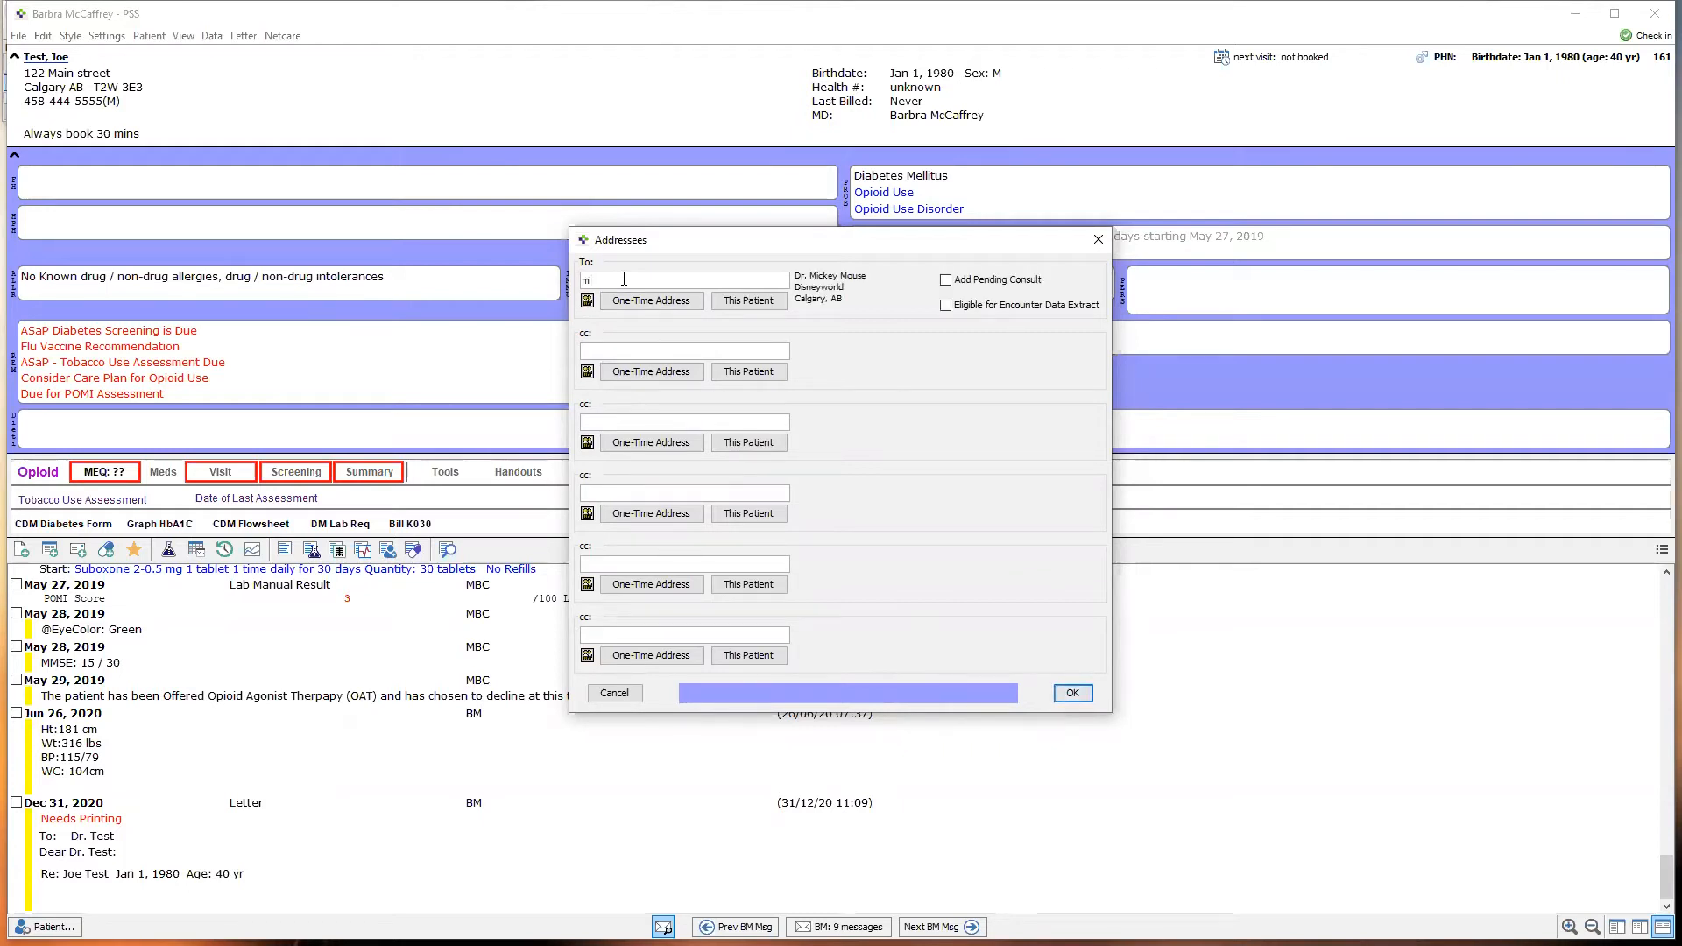
pyautogui.press('Tab')
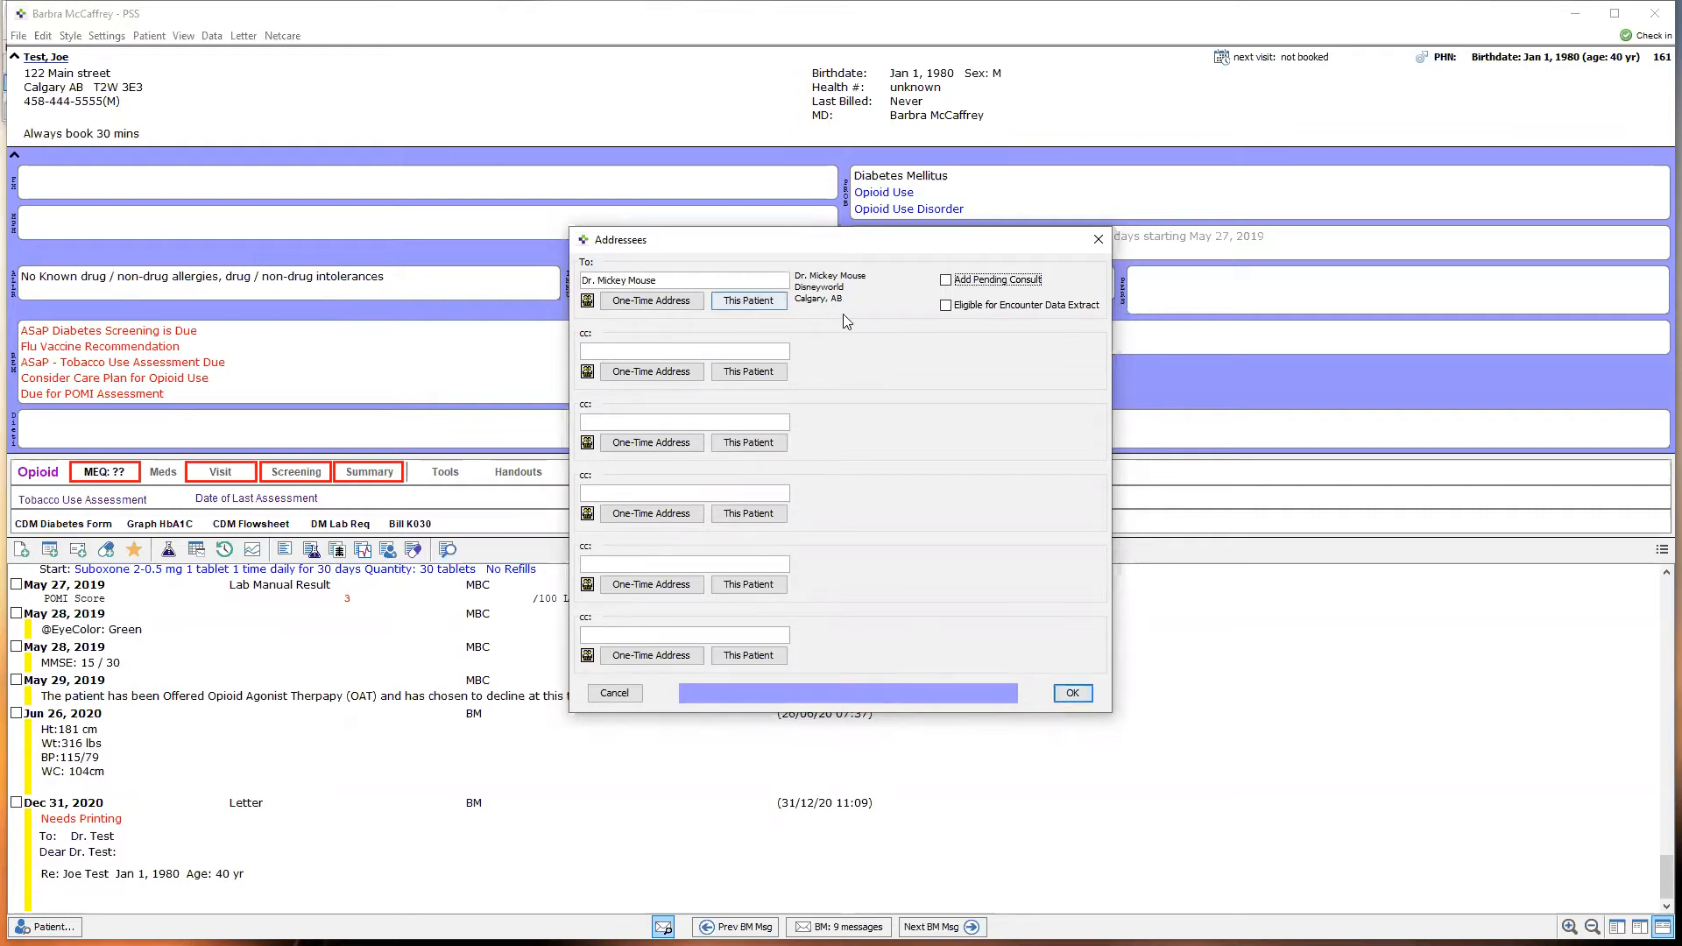
pyautogui.click(684, 278)
pyautogui.moveTo(668, 279); pyautogui.dragTo(585, 277)
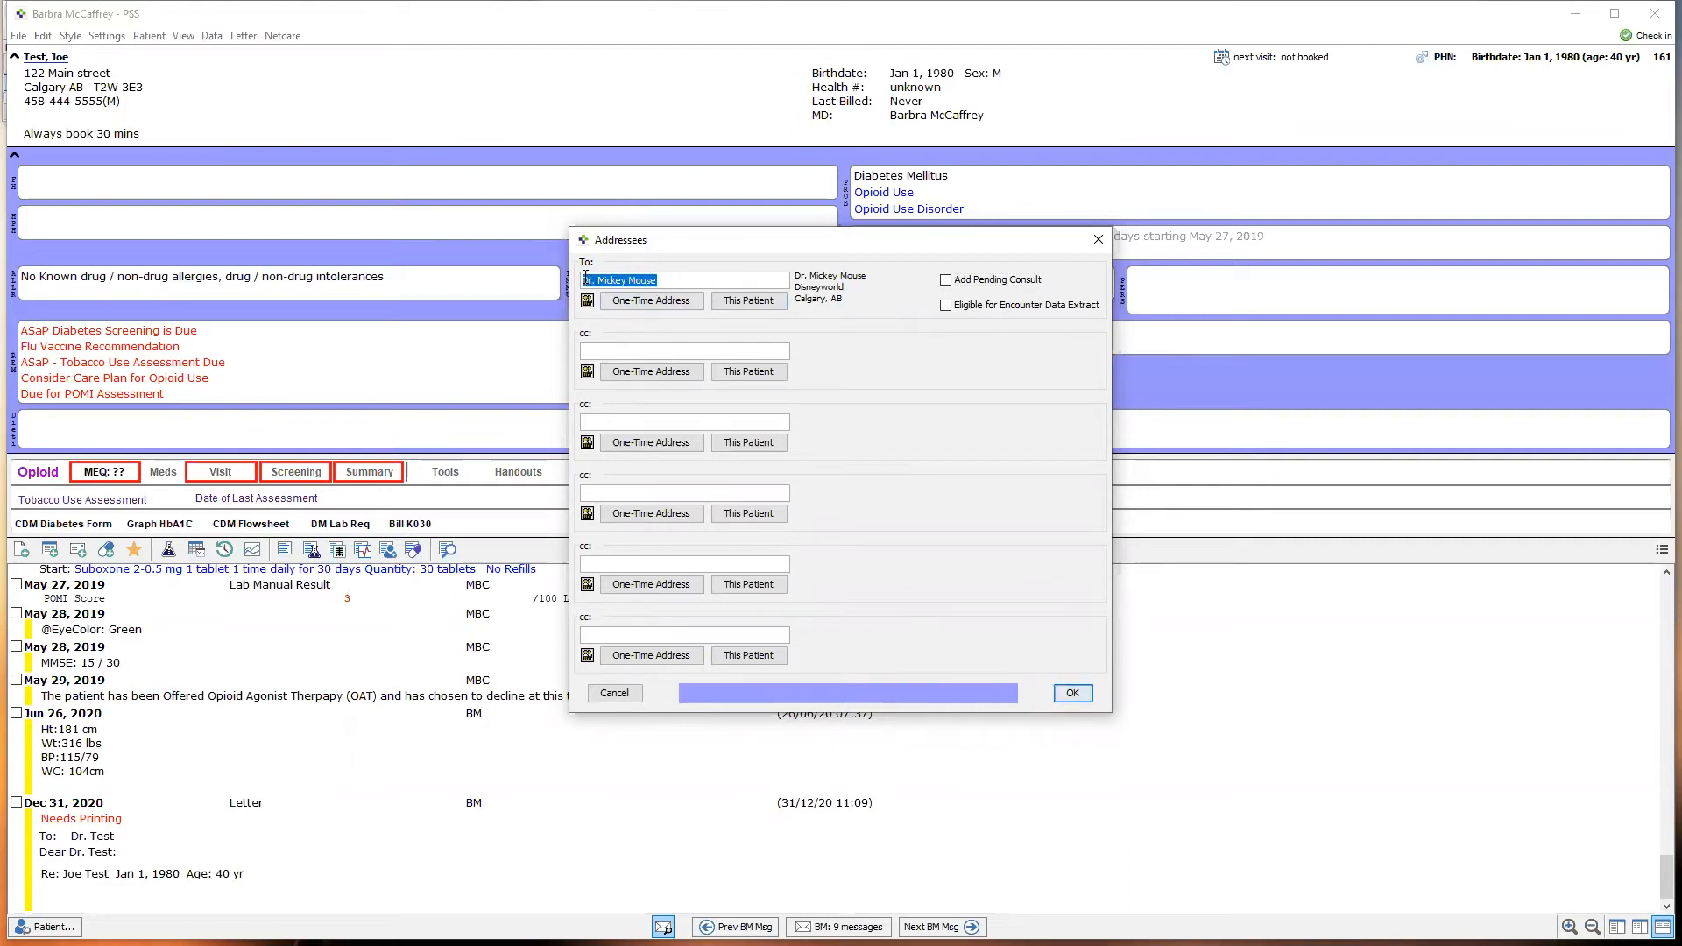
pyautogui.press('BackSpace')
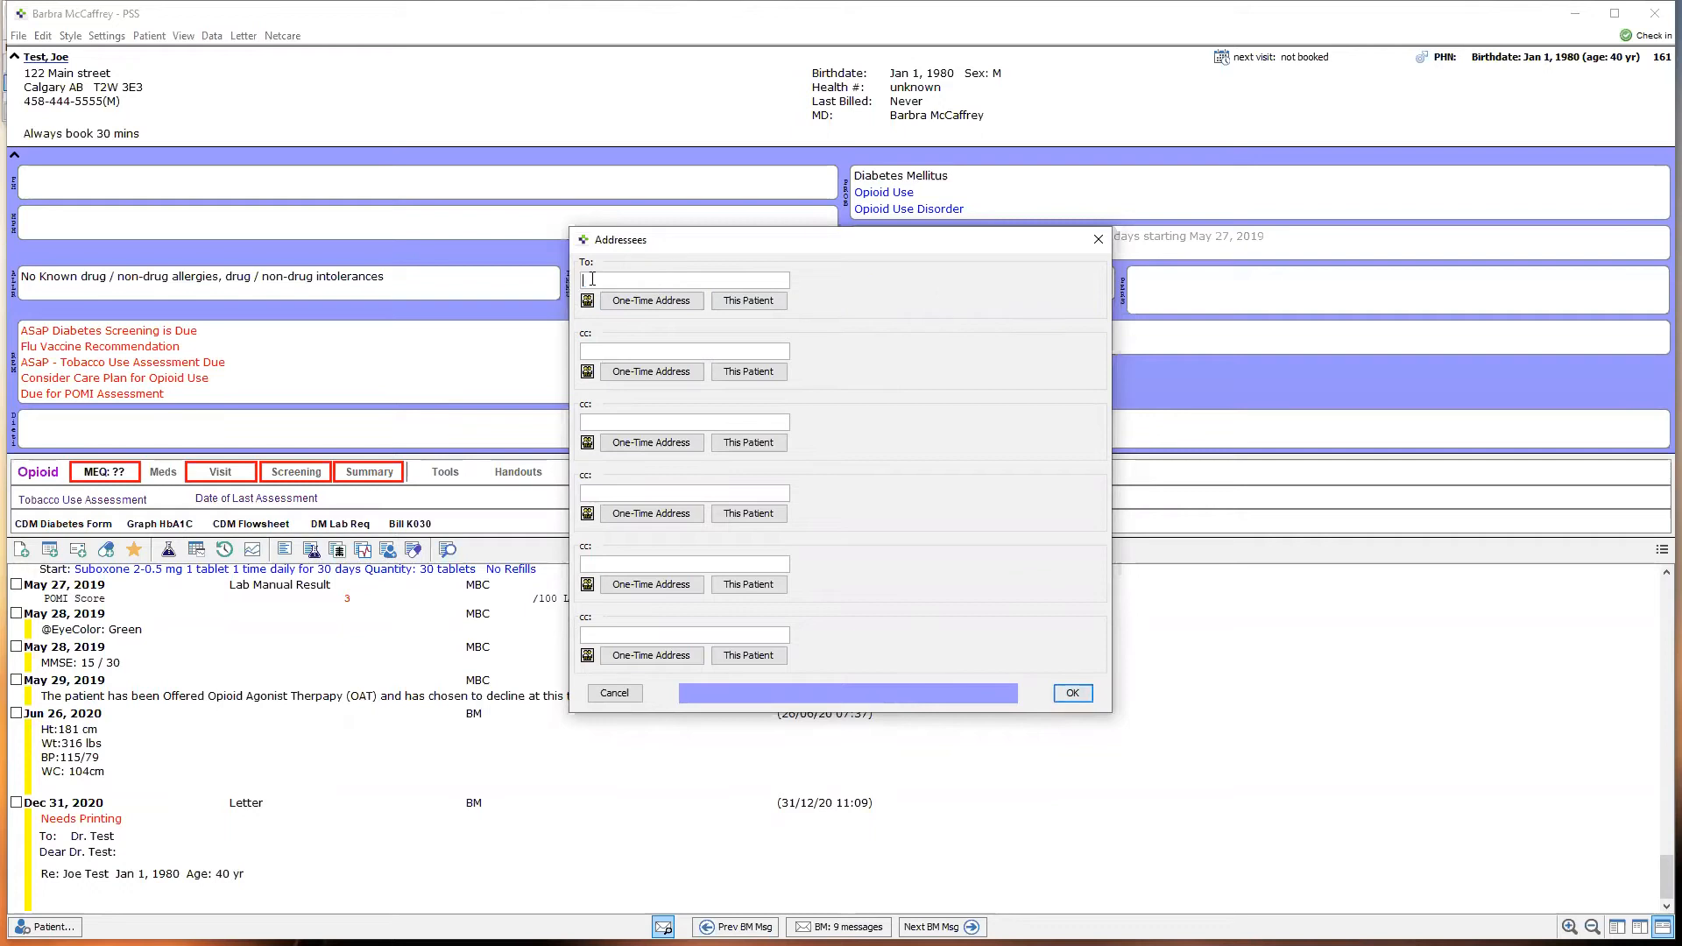
# Step: Add a one-time addressee with the recipient's name, "Address" as the address and a matching salutation, marked eligible for encounter data extract
pyautogui.click(648, 303)
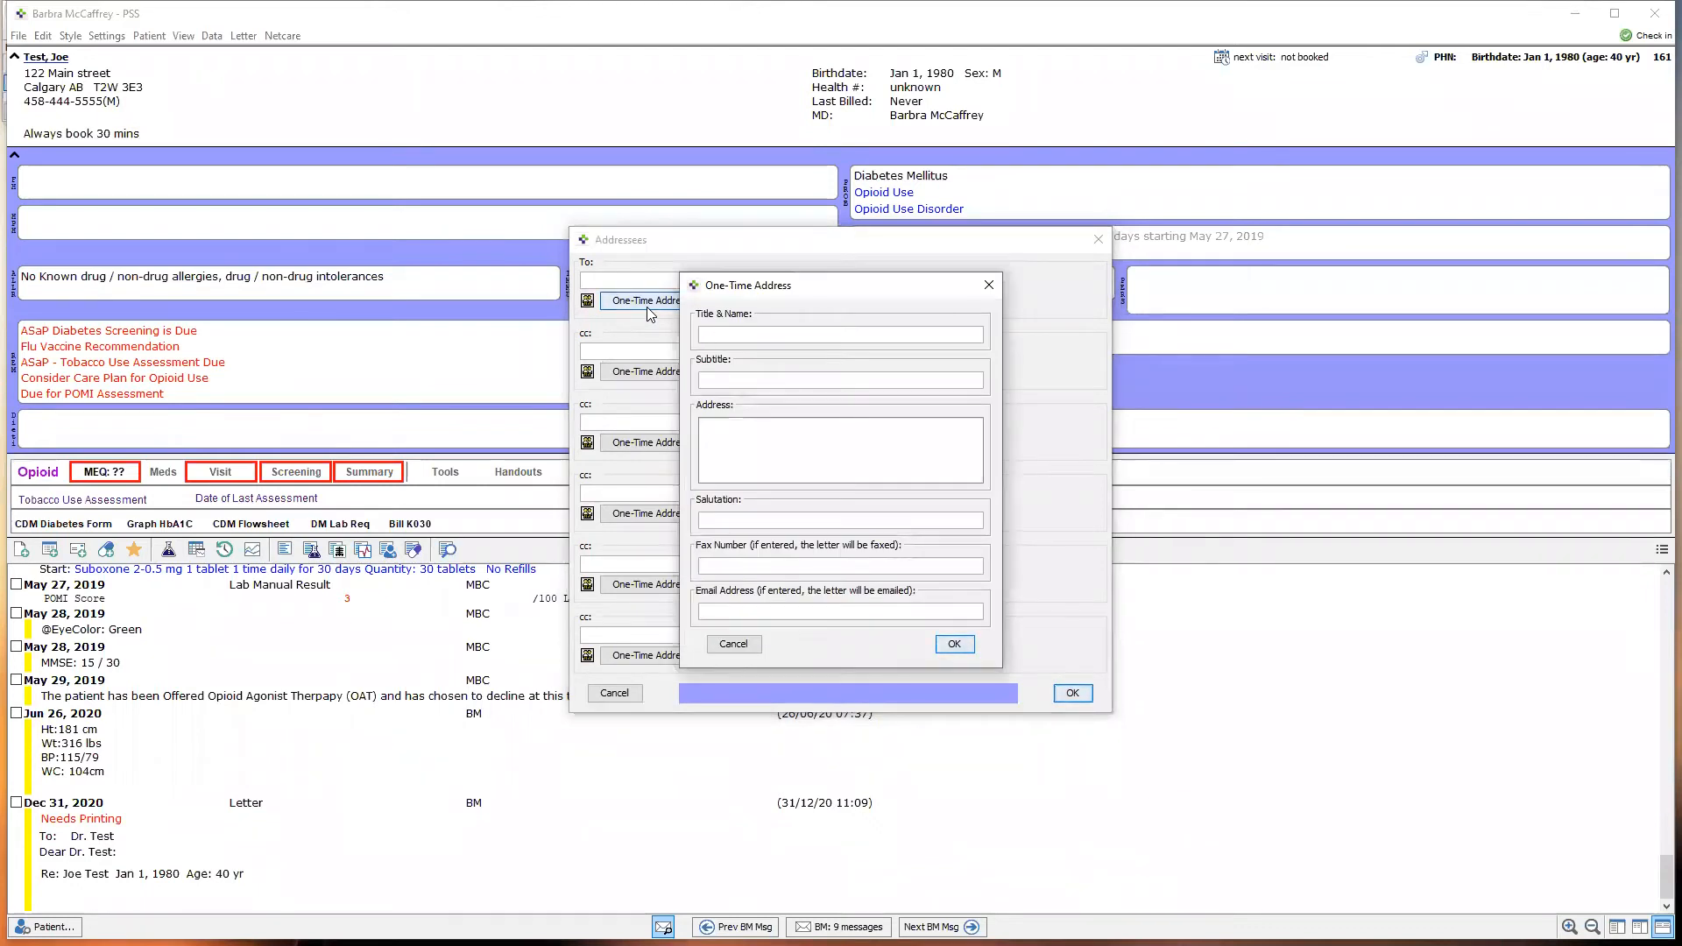
pyautogui.write('Dr. Test')
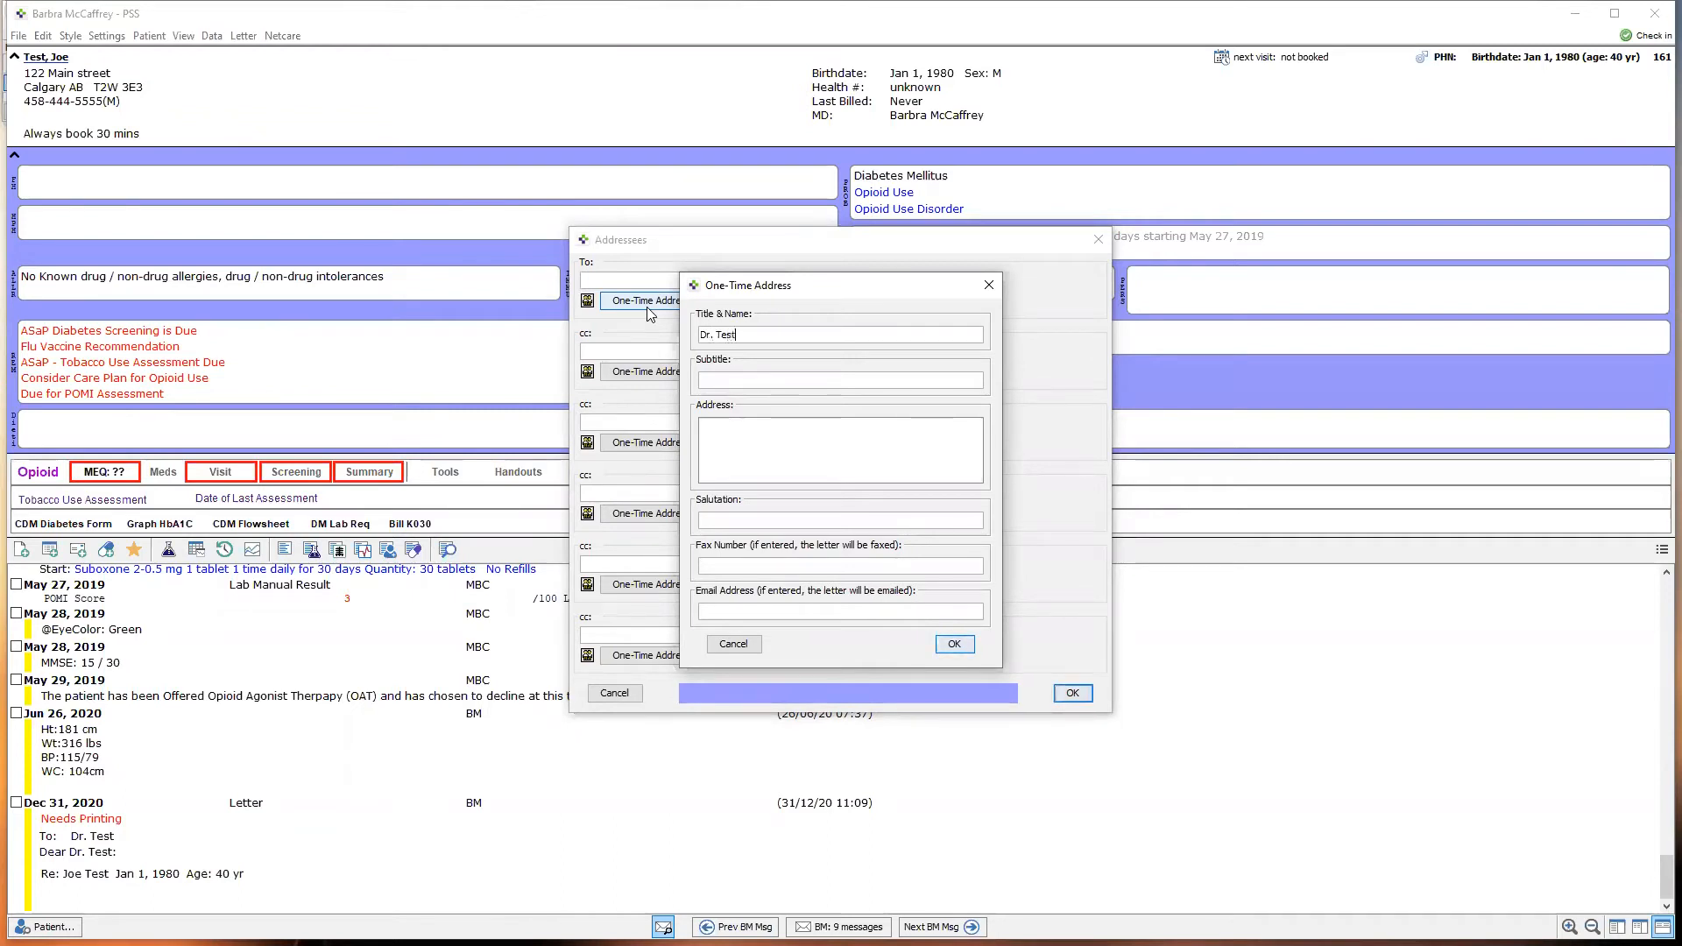
pyautogui.click(717, 426)
pyautogui.write('Address')
pyautogui.click(815, 519)
pyautogui.write('Dear Dr. Test:')
pyautogui.click(965, 643)
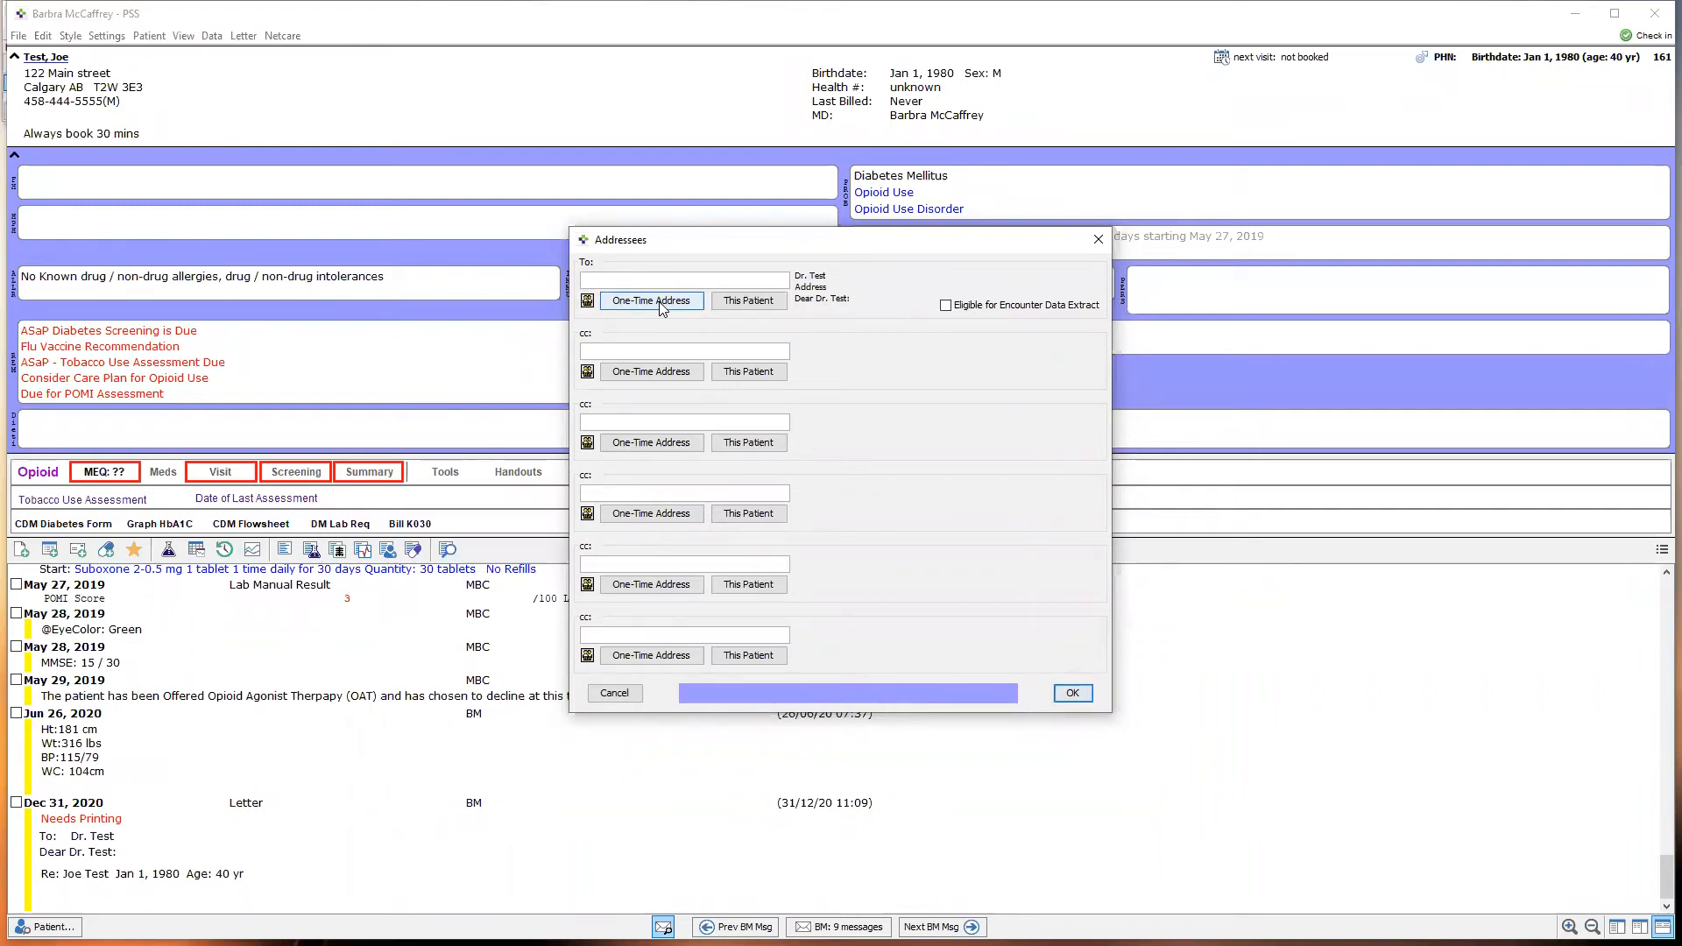
pyautogui.click(946, 307)
pyautogui.click(1072, 694)
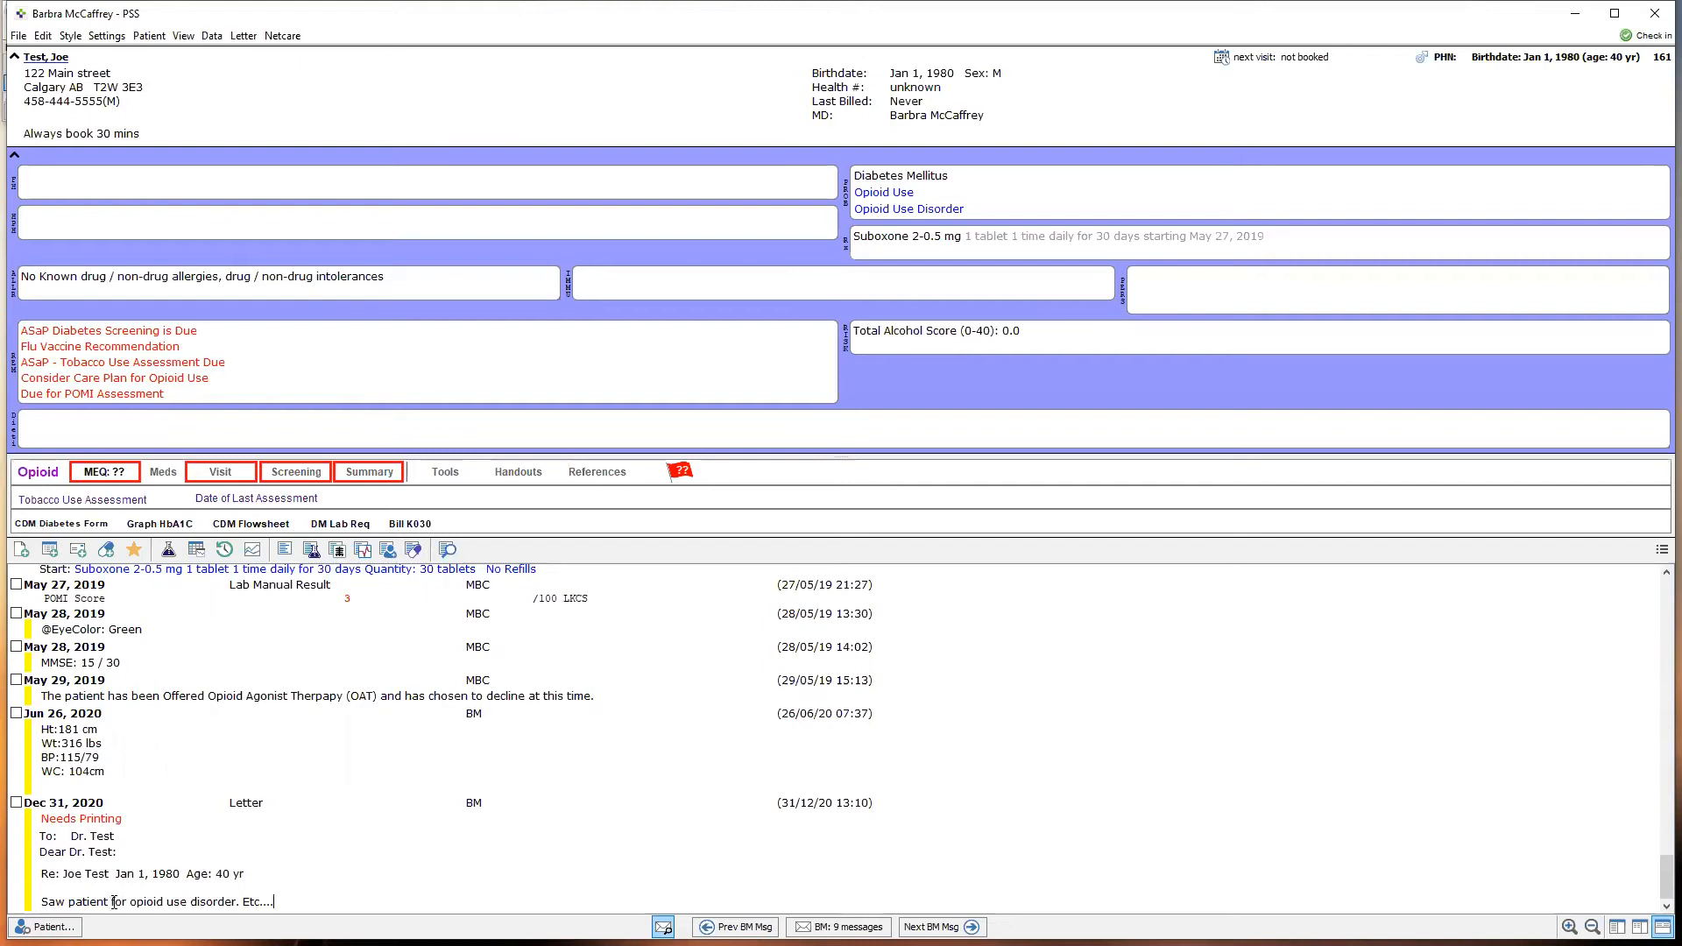
# Step: Attach the Diabetes Mellitus diagnosis (Dx: 250) and the custom form "ASaP - Encounter - Alcohol Risk Assessment" to the letter
pyautogui.rightClick(145, 814)
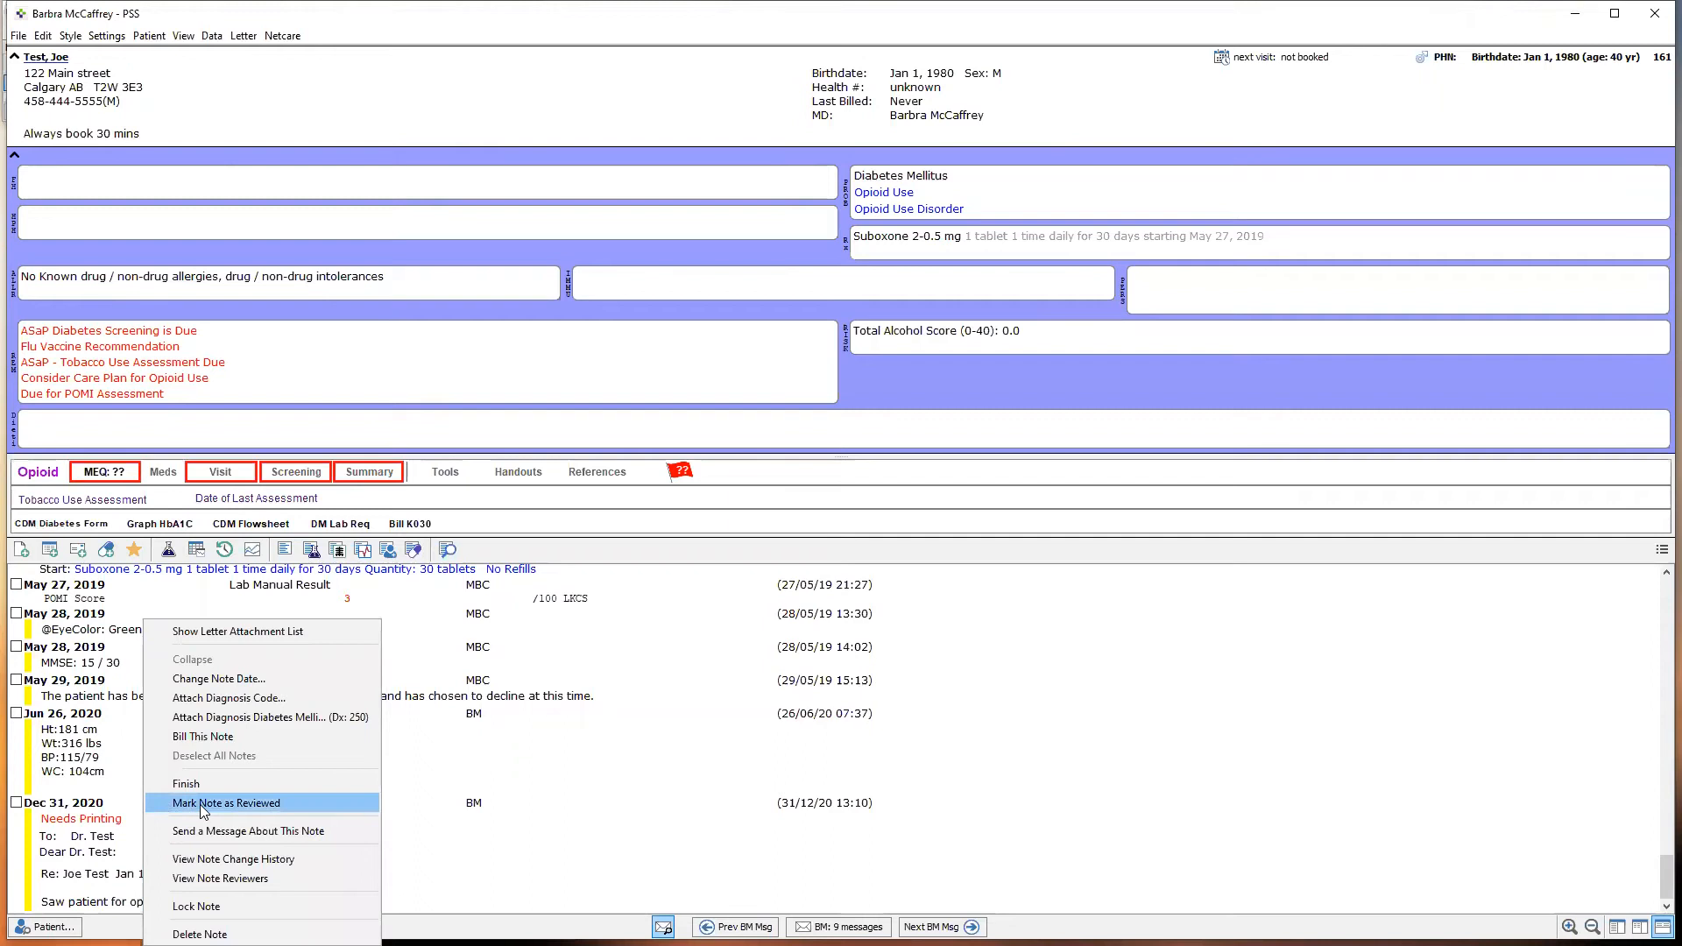
pyautogui.click(275, 718)
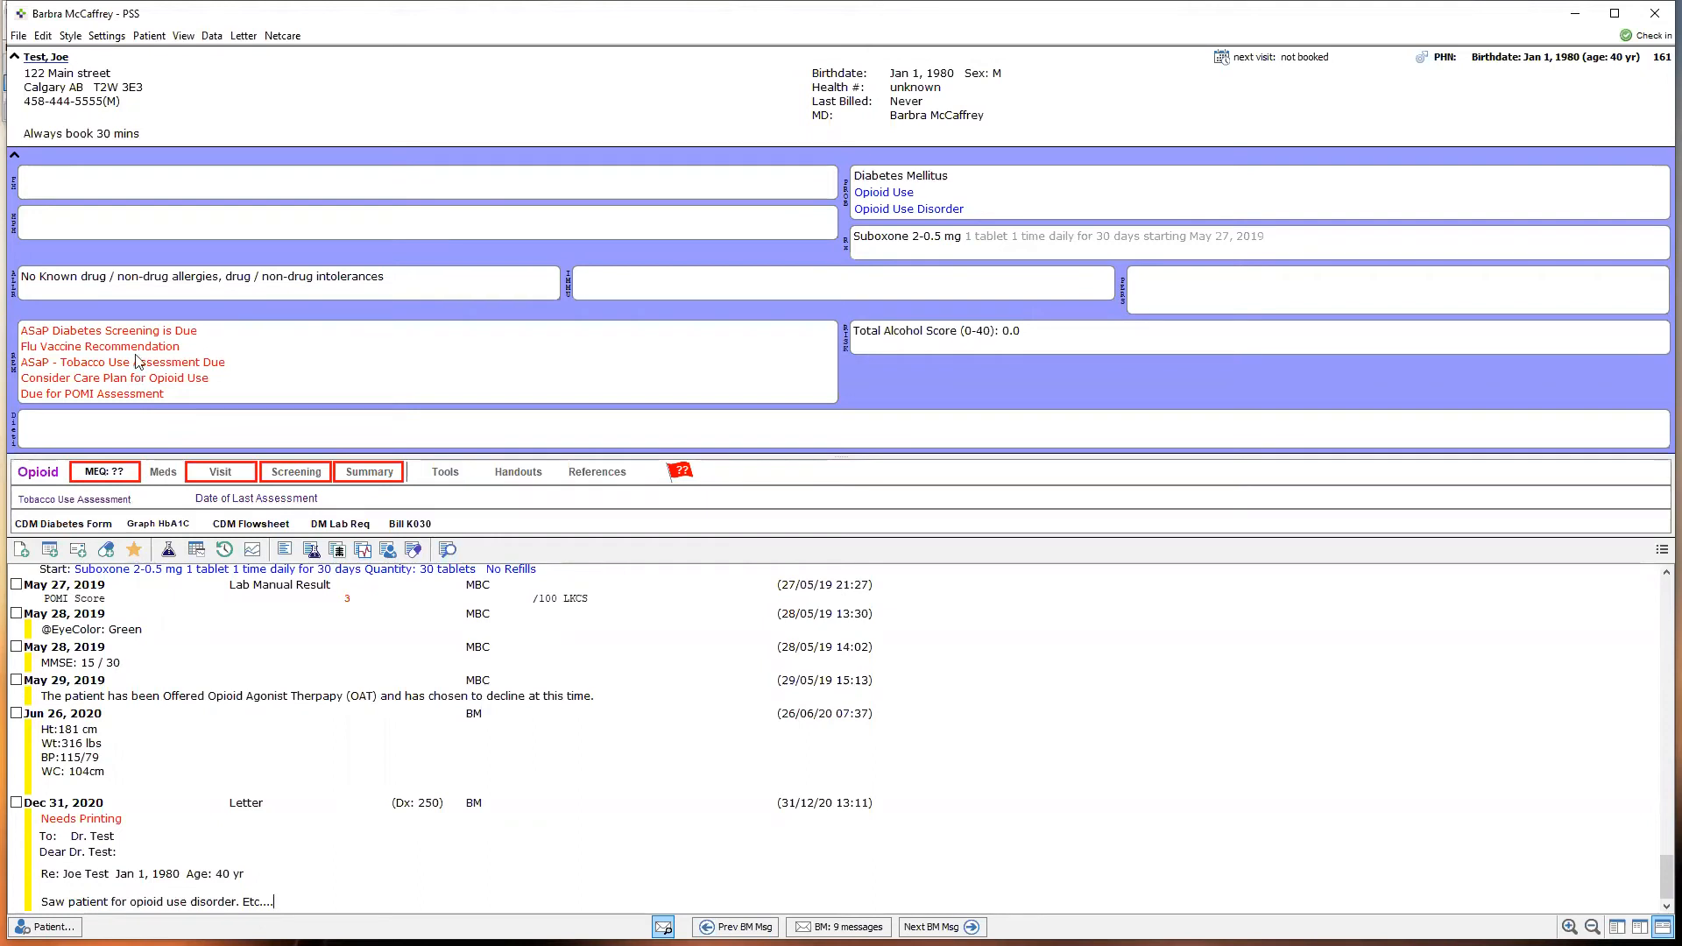
pyautogui.click(242, 36)
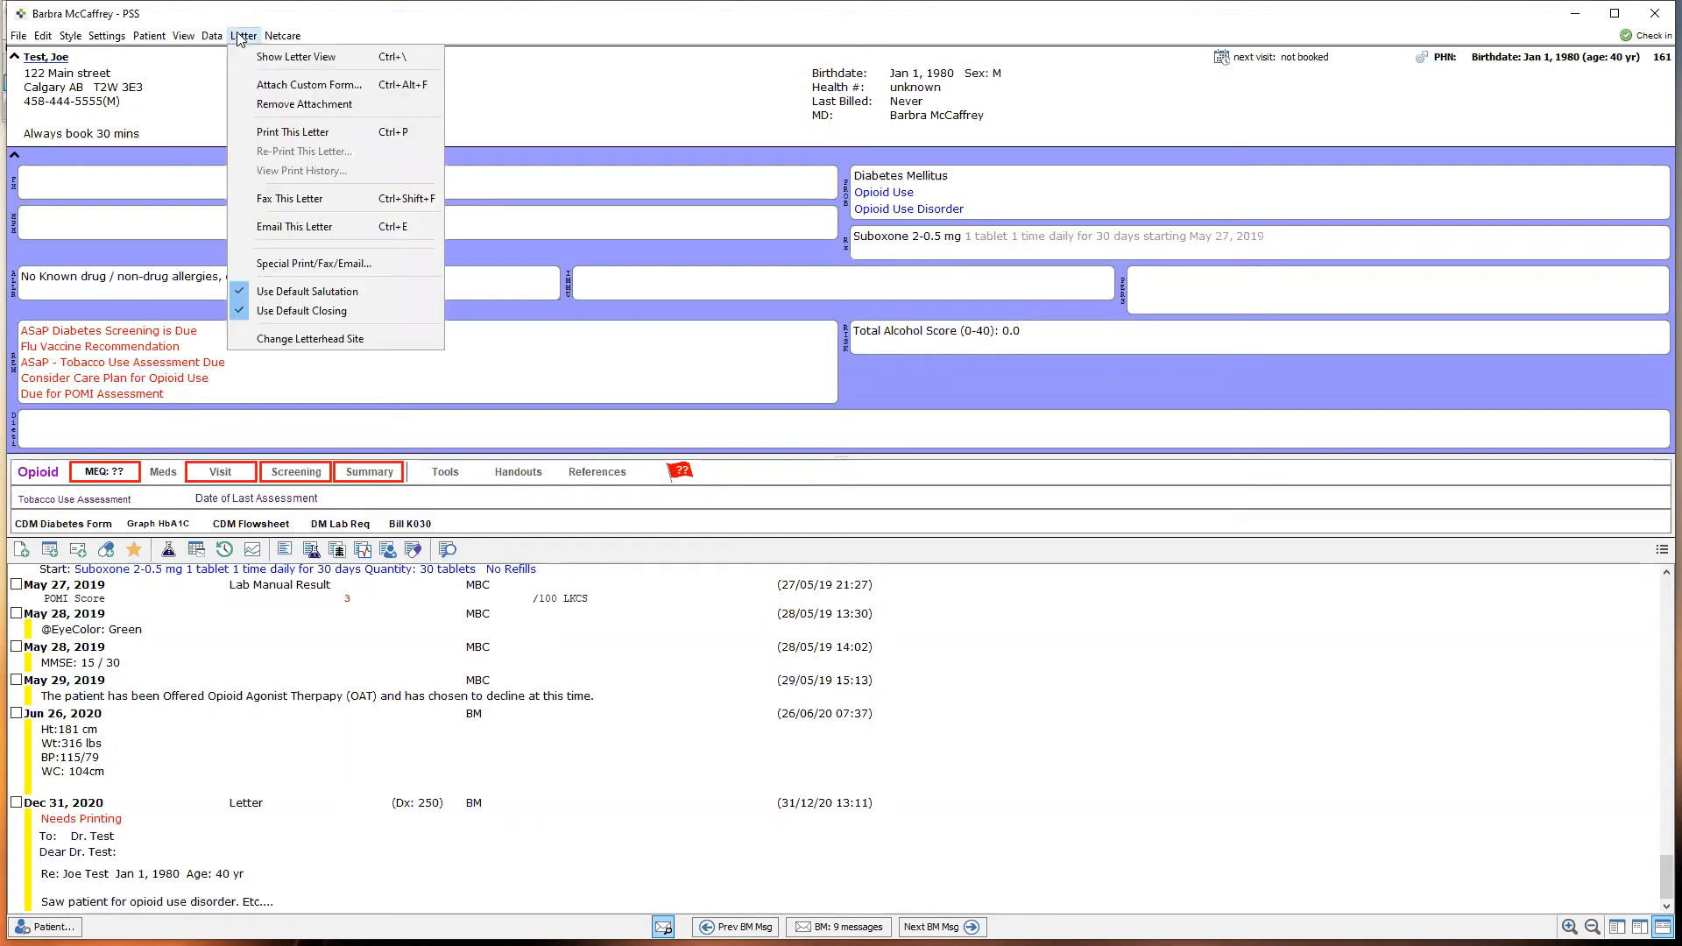
pyautogui.click(284, 83)
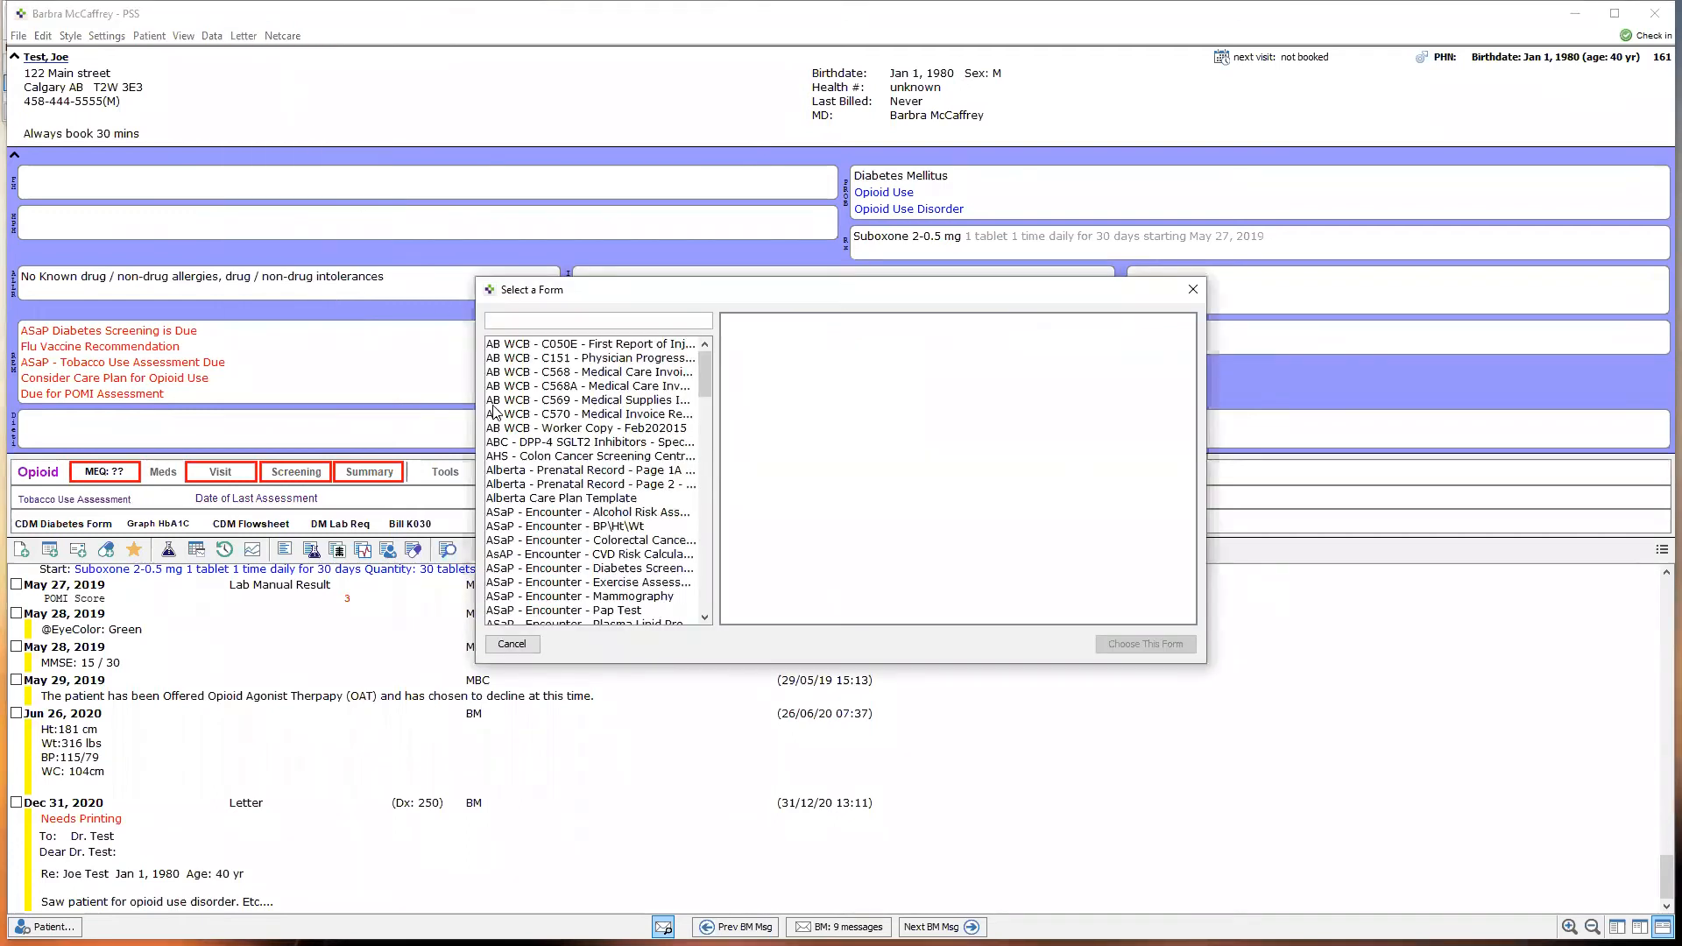
pyautogui.click(567, 512)
pyautogui.click(1139, 646)
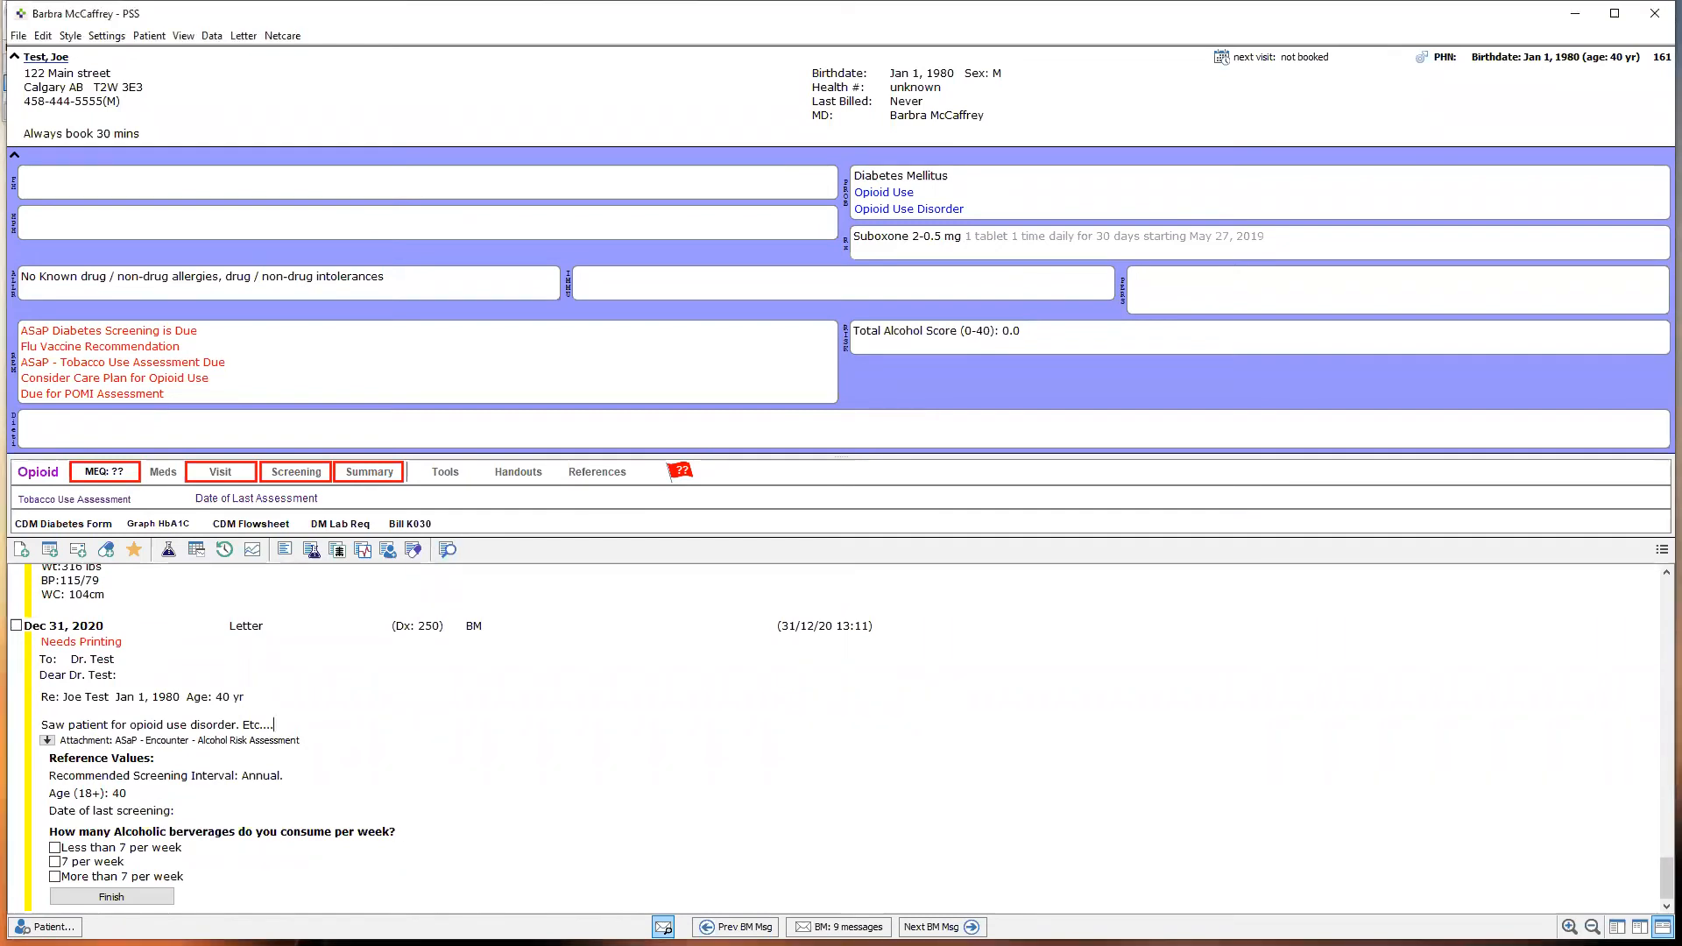
pyautogui.moveTo(9, 745); pyautogui.dragTo(172, 806)
# Step: Finish the letter note and preview its printout as a PDF without including any extra chart content
pyautogui.rightClick(142, 630)
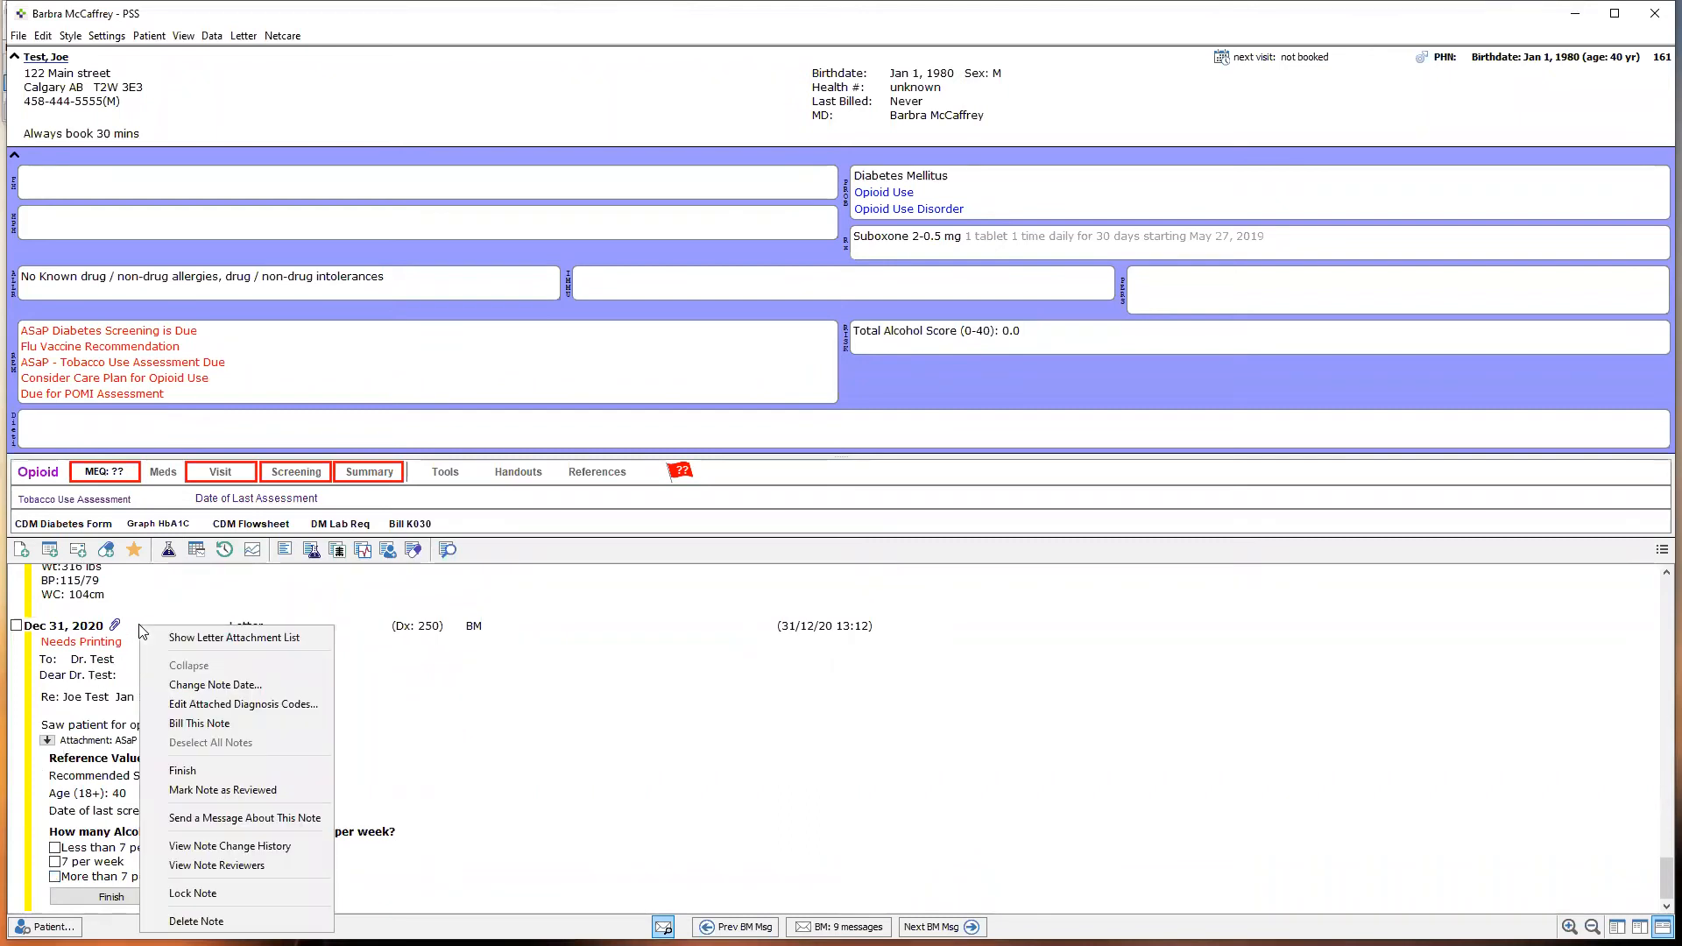
pyautogui.click(213, 771)
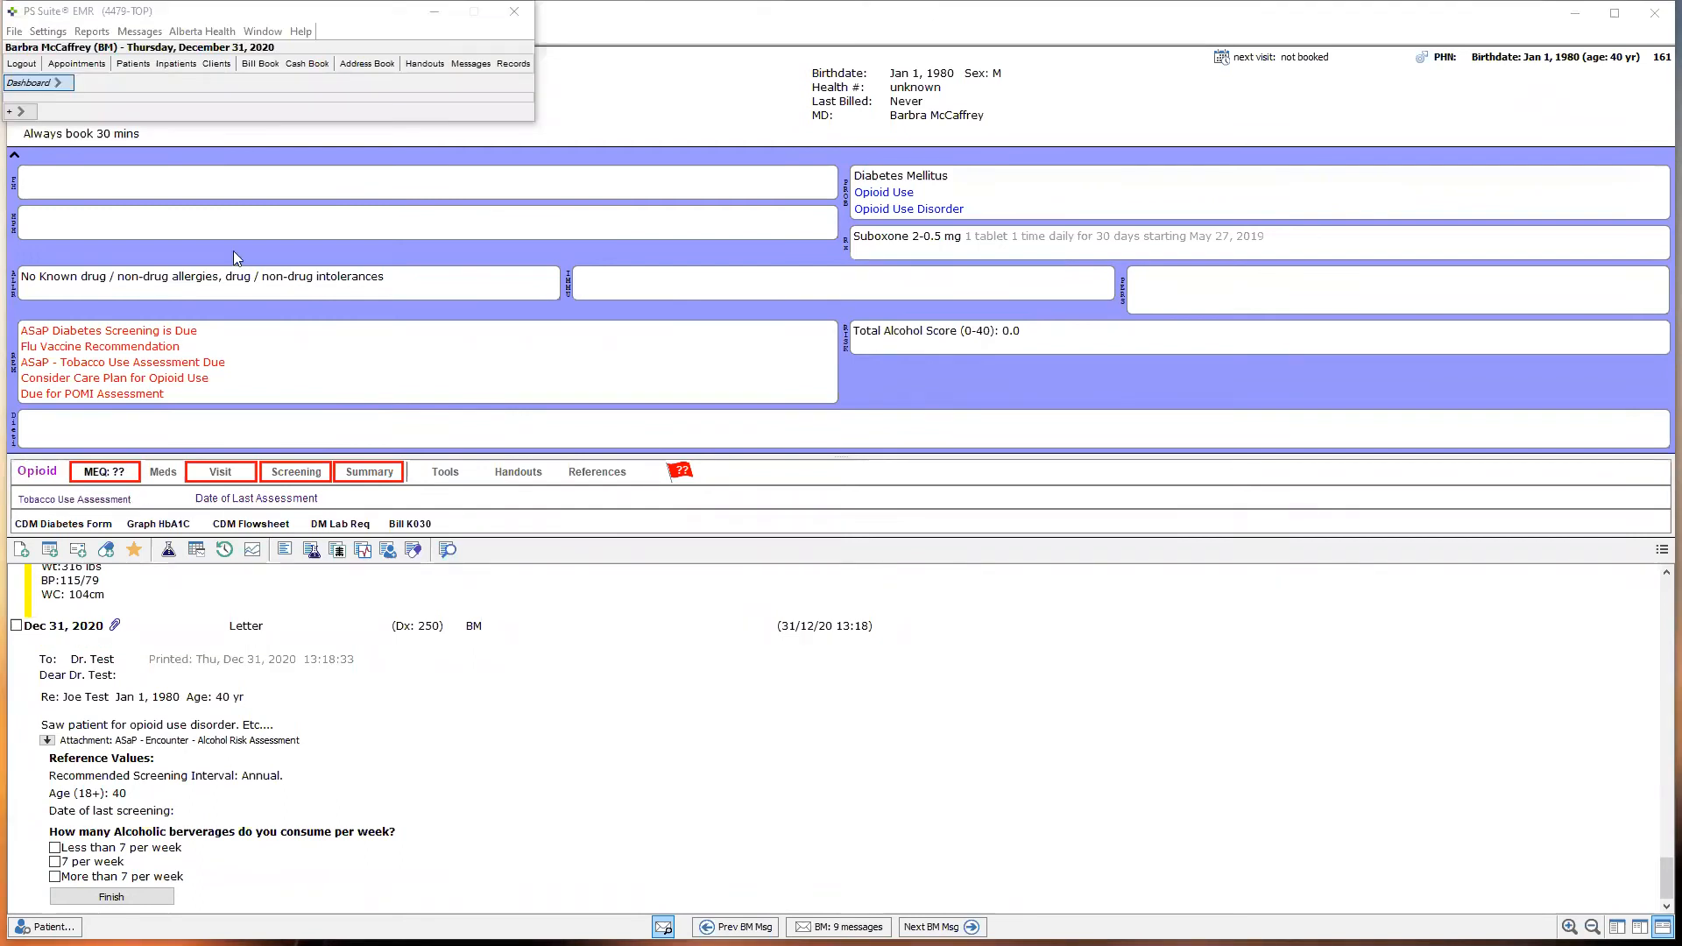
pyautogui.click(600, 35)
pyautogui.click(242, 36)
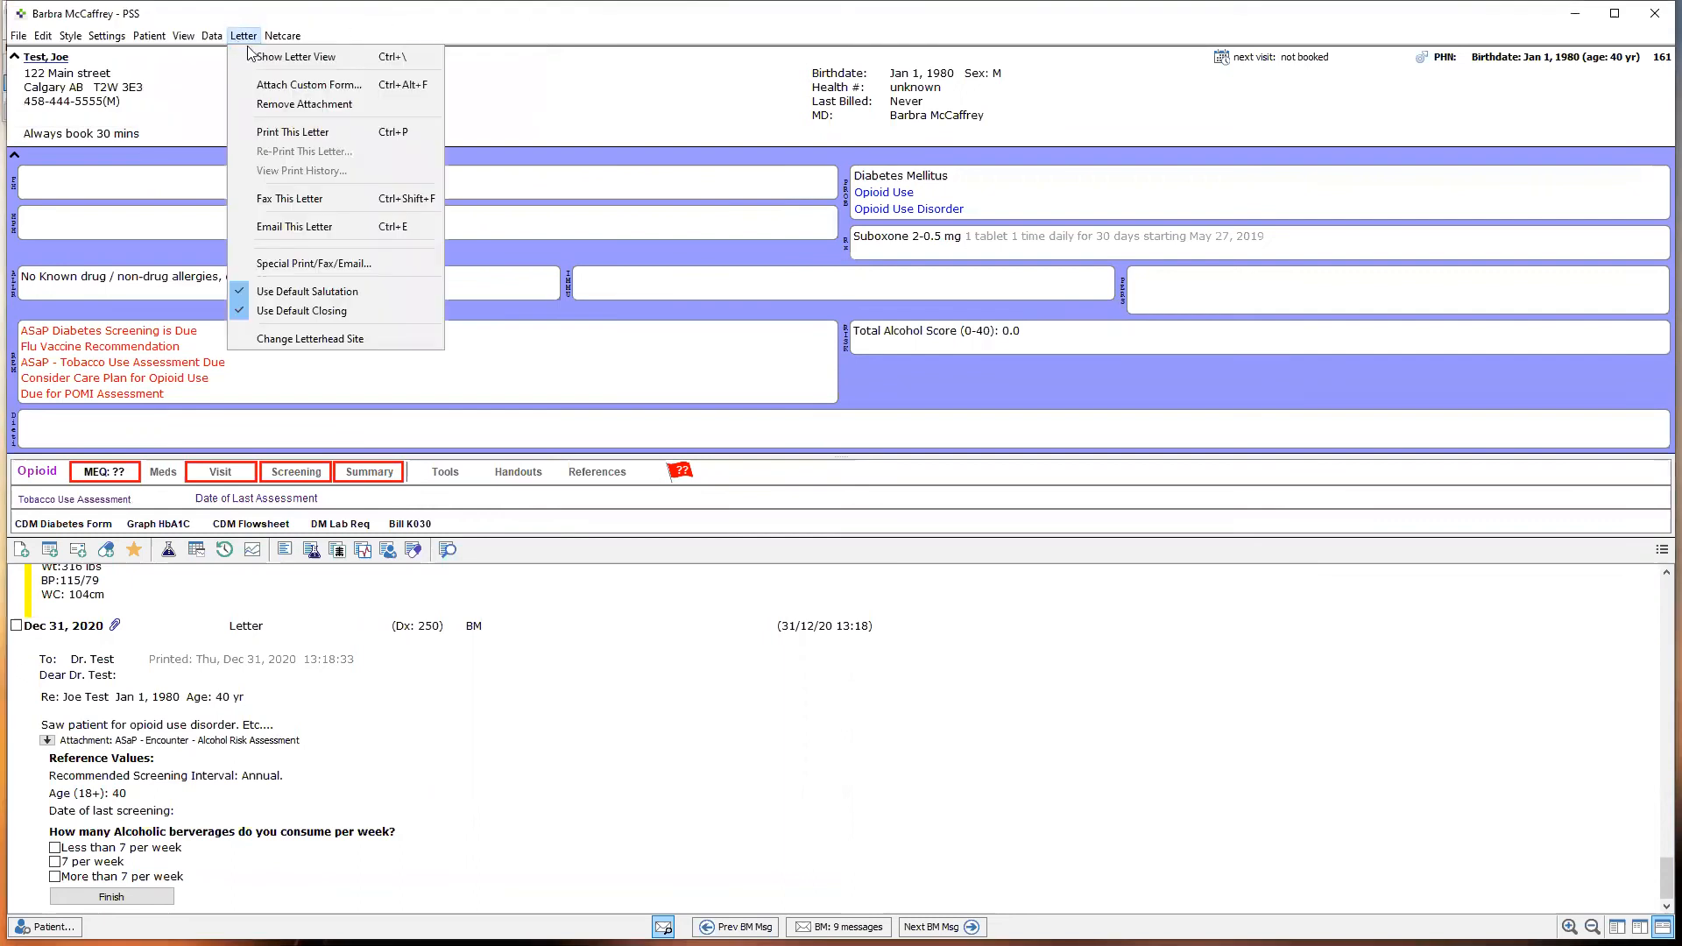
pyautogui.click(284, 133)
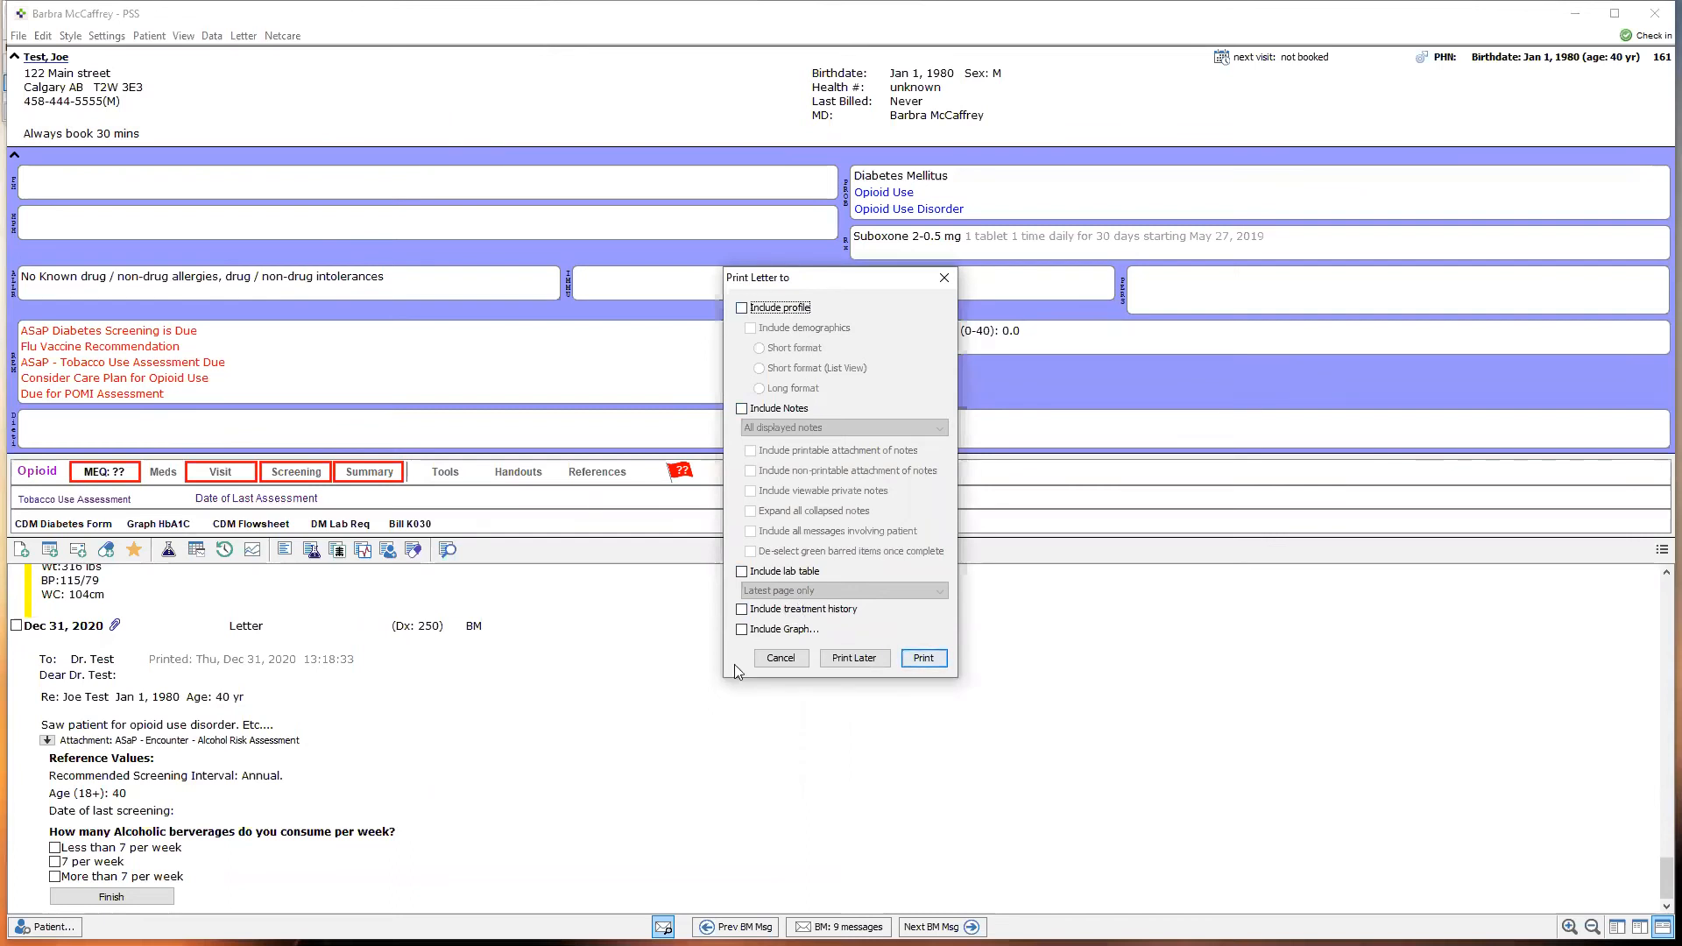
pyautogui.click(918, 663)
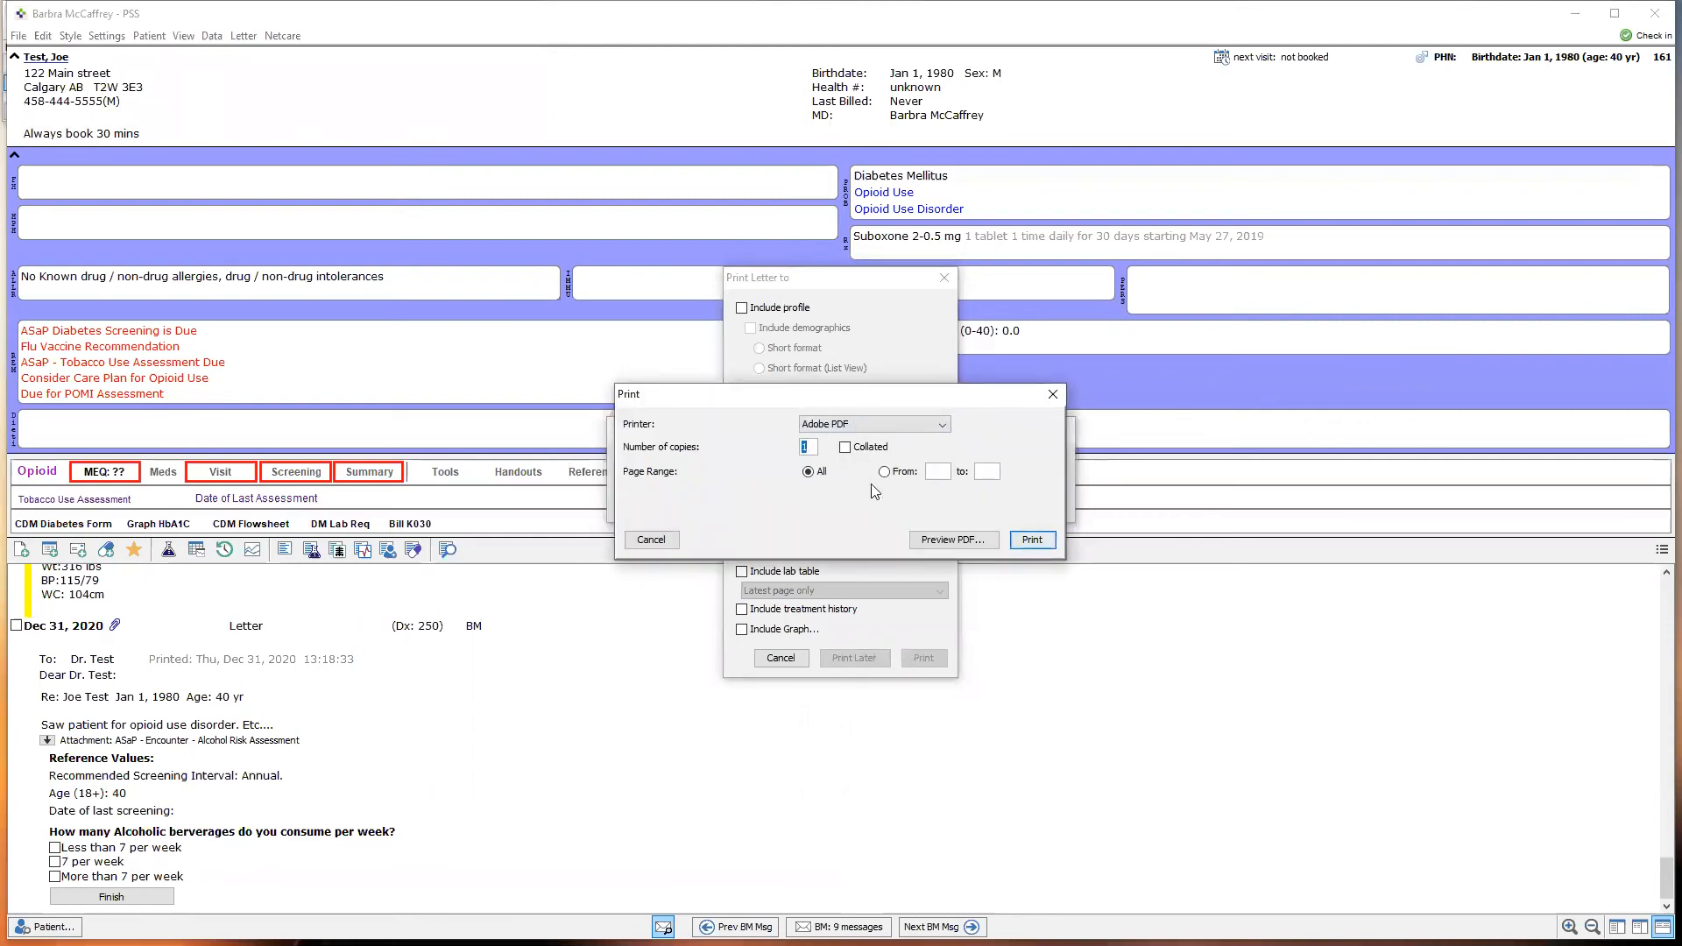
pyautogui.click(947, 541)
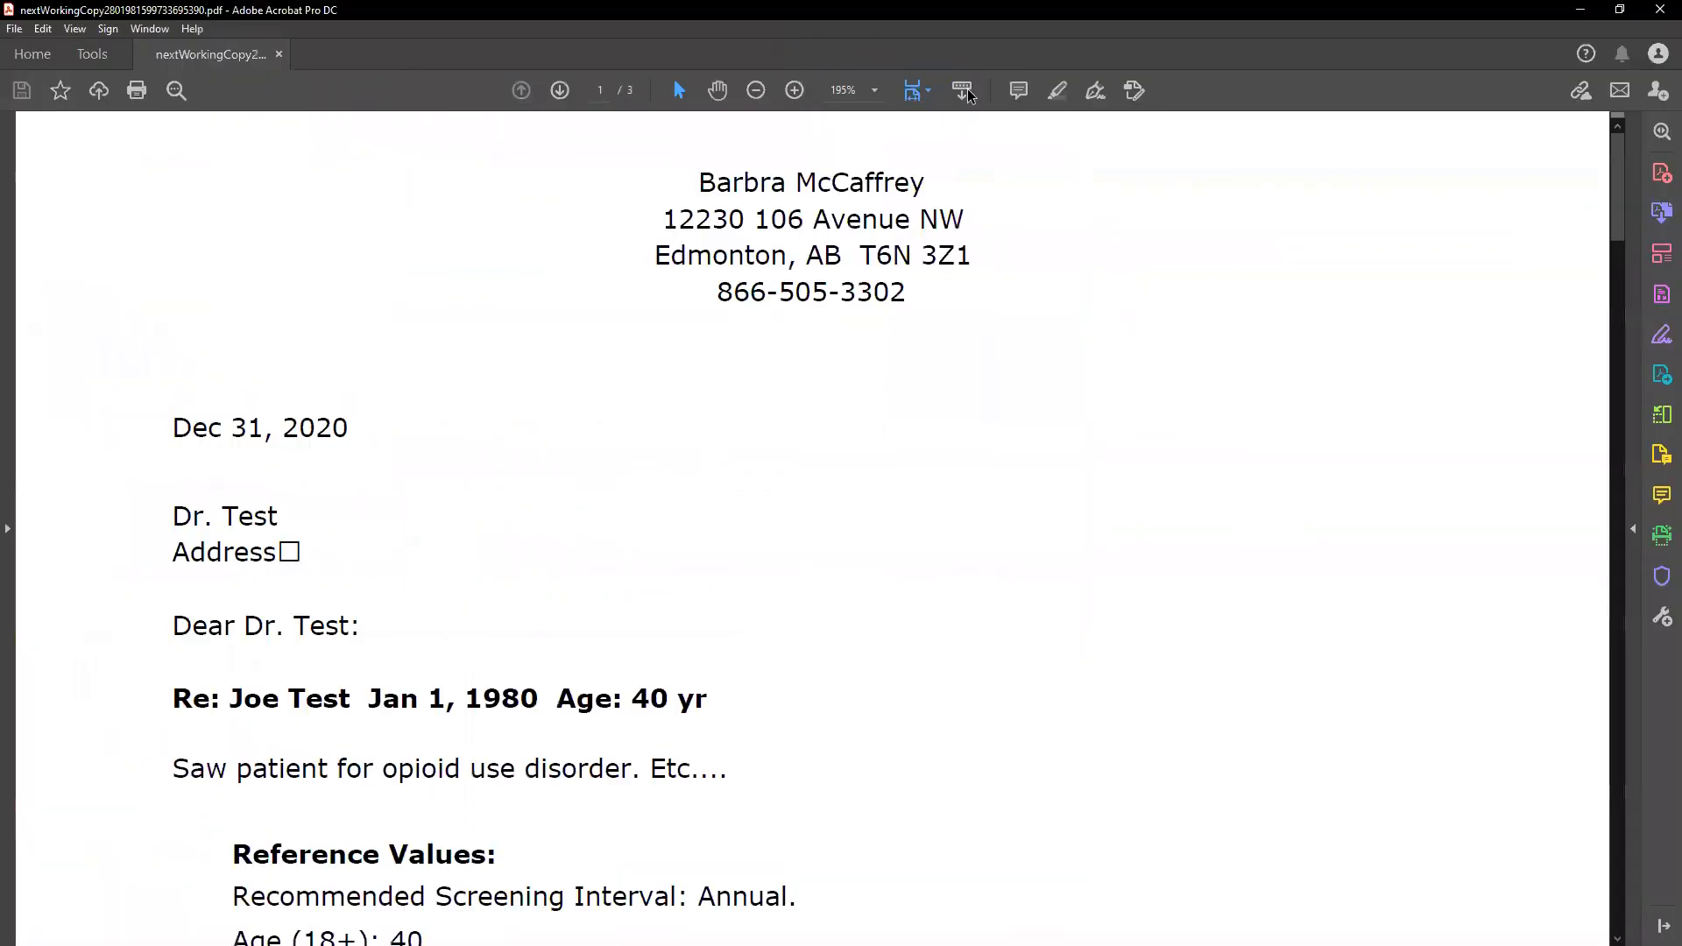
# Step: Fit one full page of the letter's PDF preview on screen, look through its pages, and close the preview
pyautogui.click(913, 92)
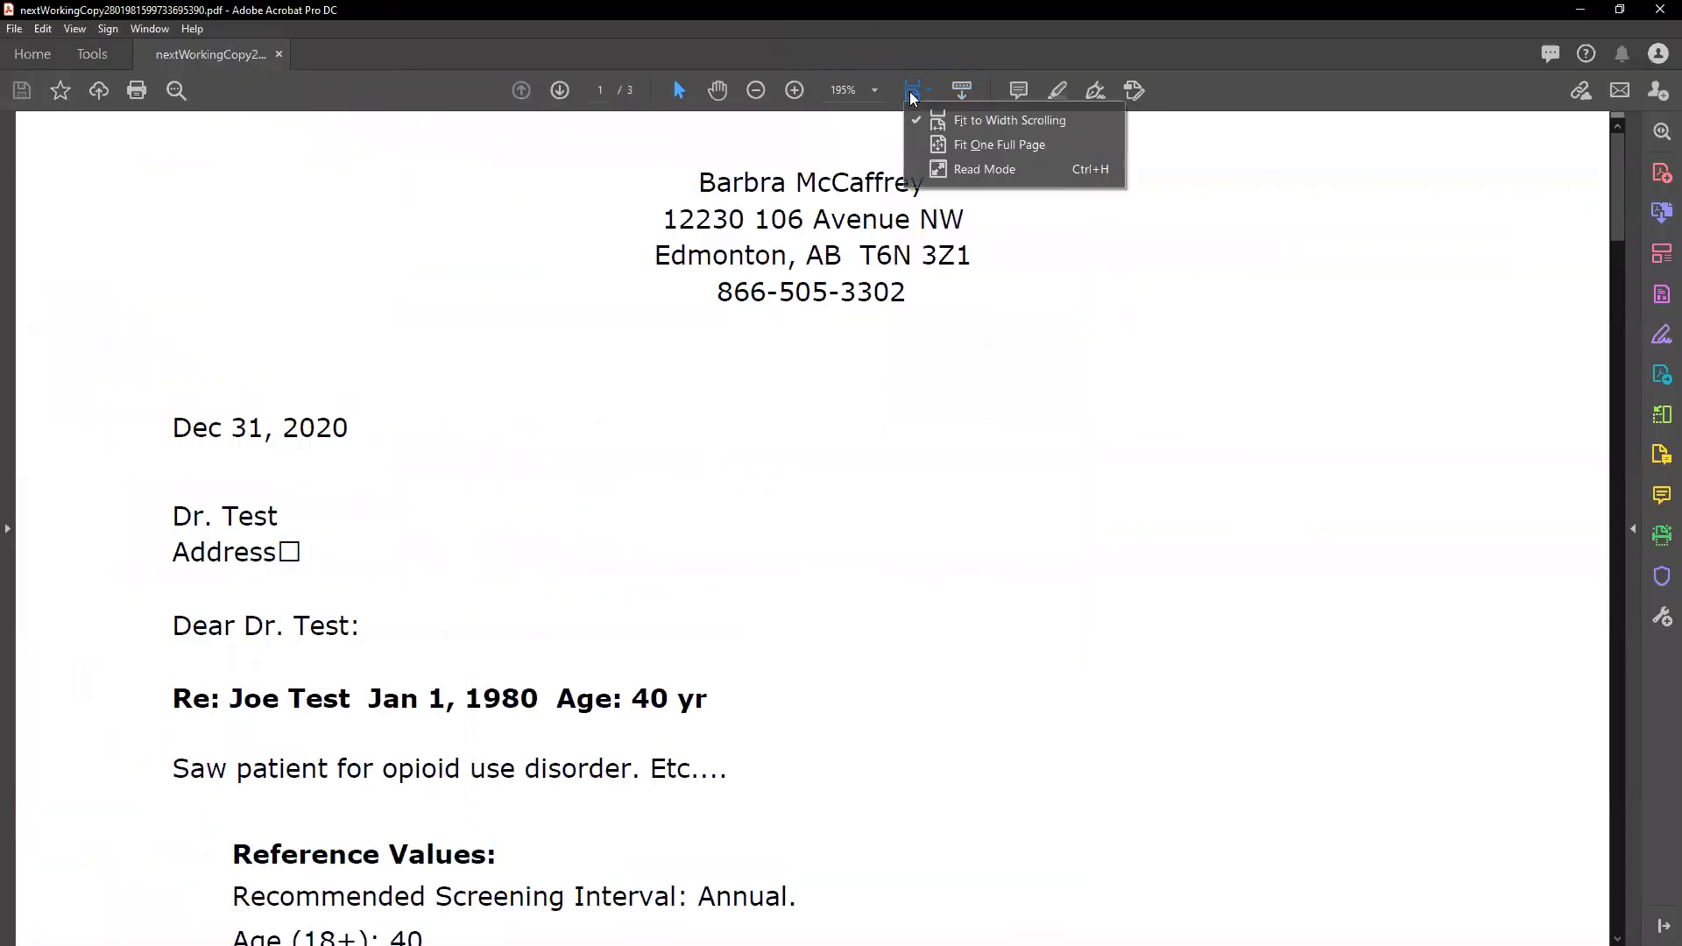
pyautogui.click(946, 145)
pyautogui.moveTo(1617, 175); pyautogui.dragTo(1639, 106)
pyautogui.click(1636, 137)
pyautogui.click(1661, 9)
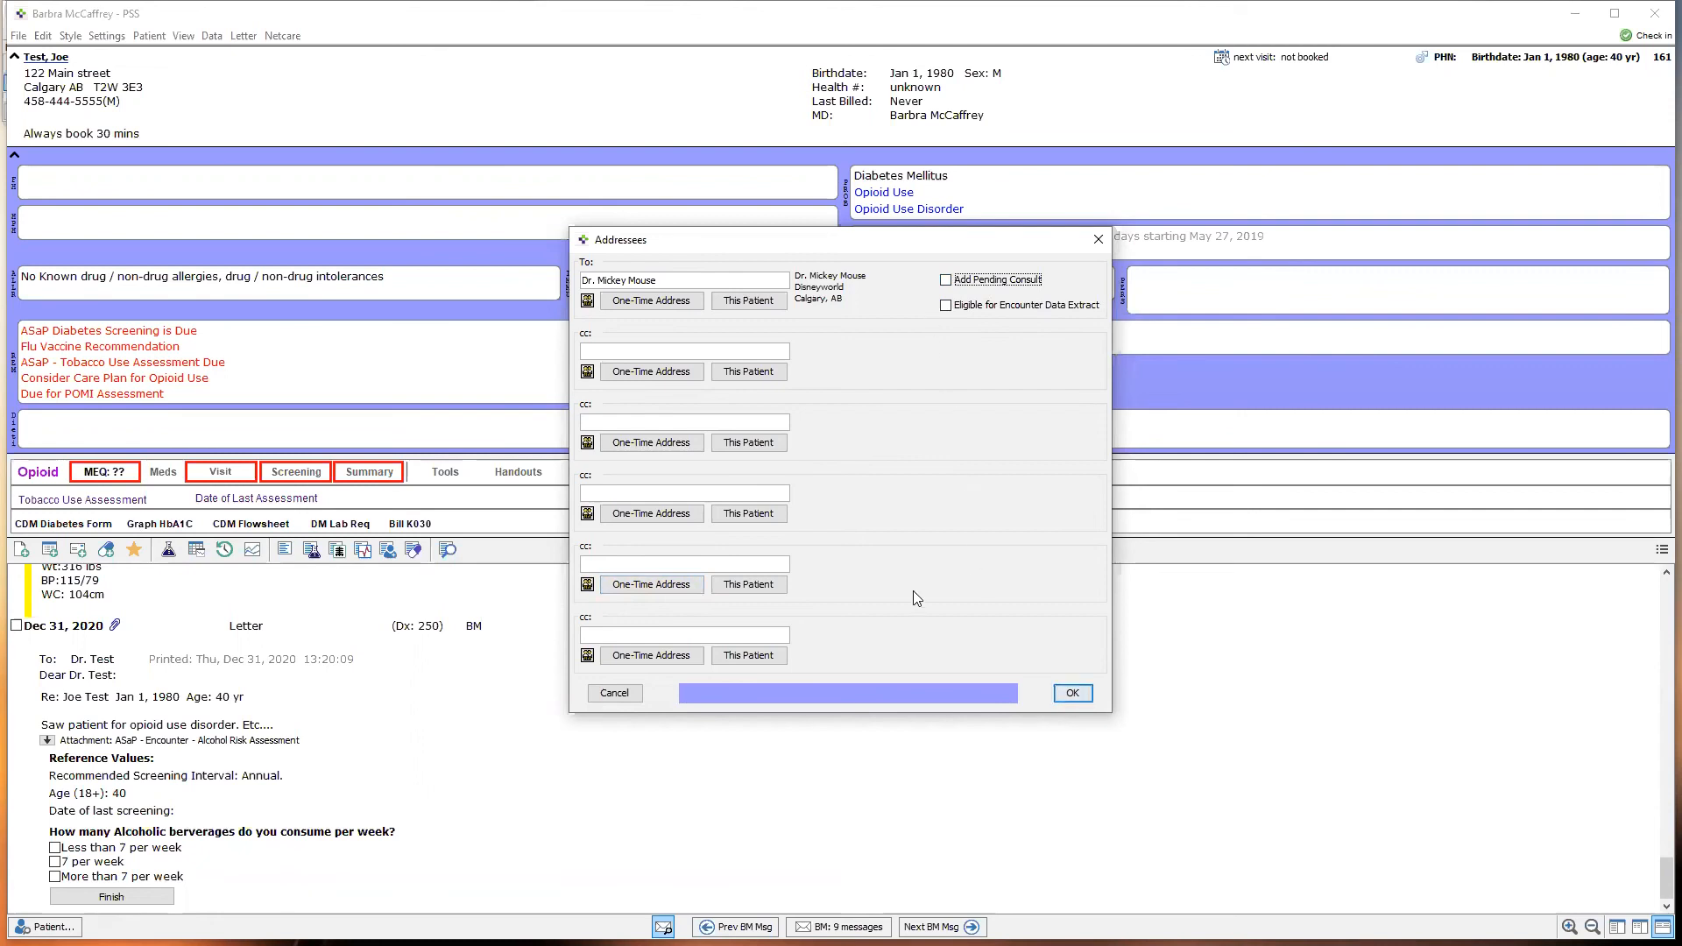
# Step: Cancel the open addressee selection and delete the Dec 31, 2020 letter note from the patient's chart
pyautogui.click(605, 696)
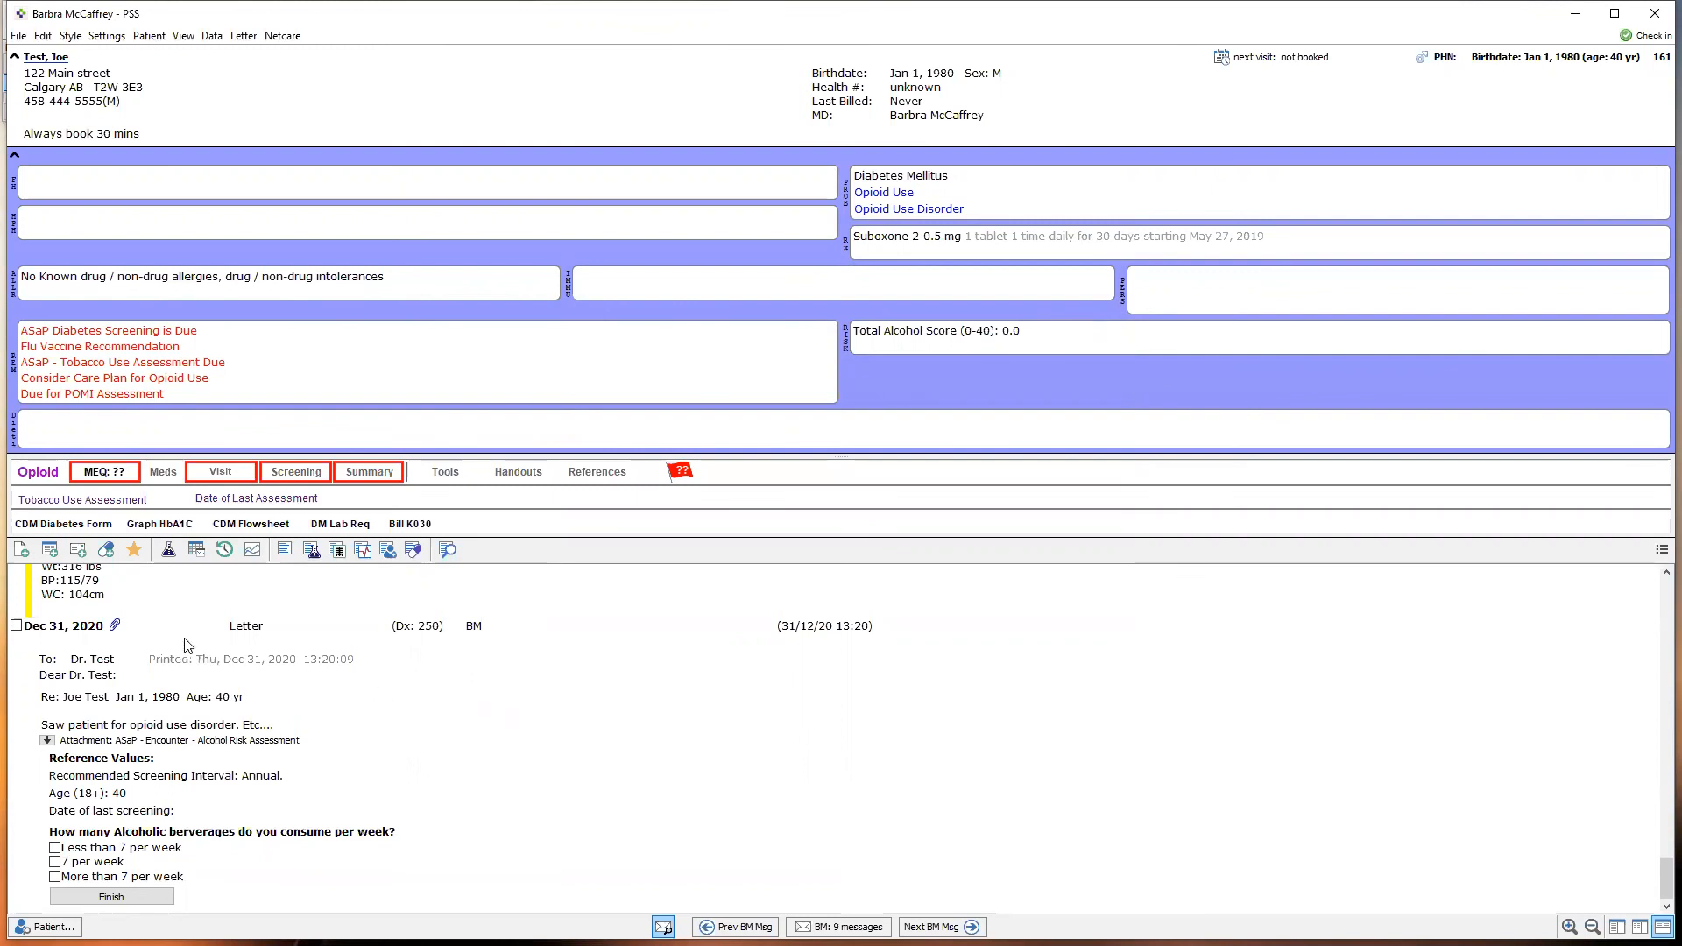
pyautogui.rightClick(155, 631)
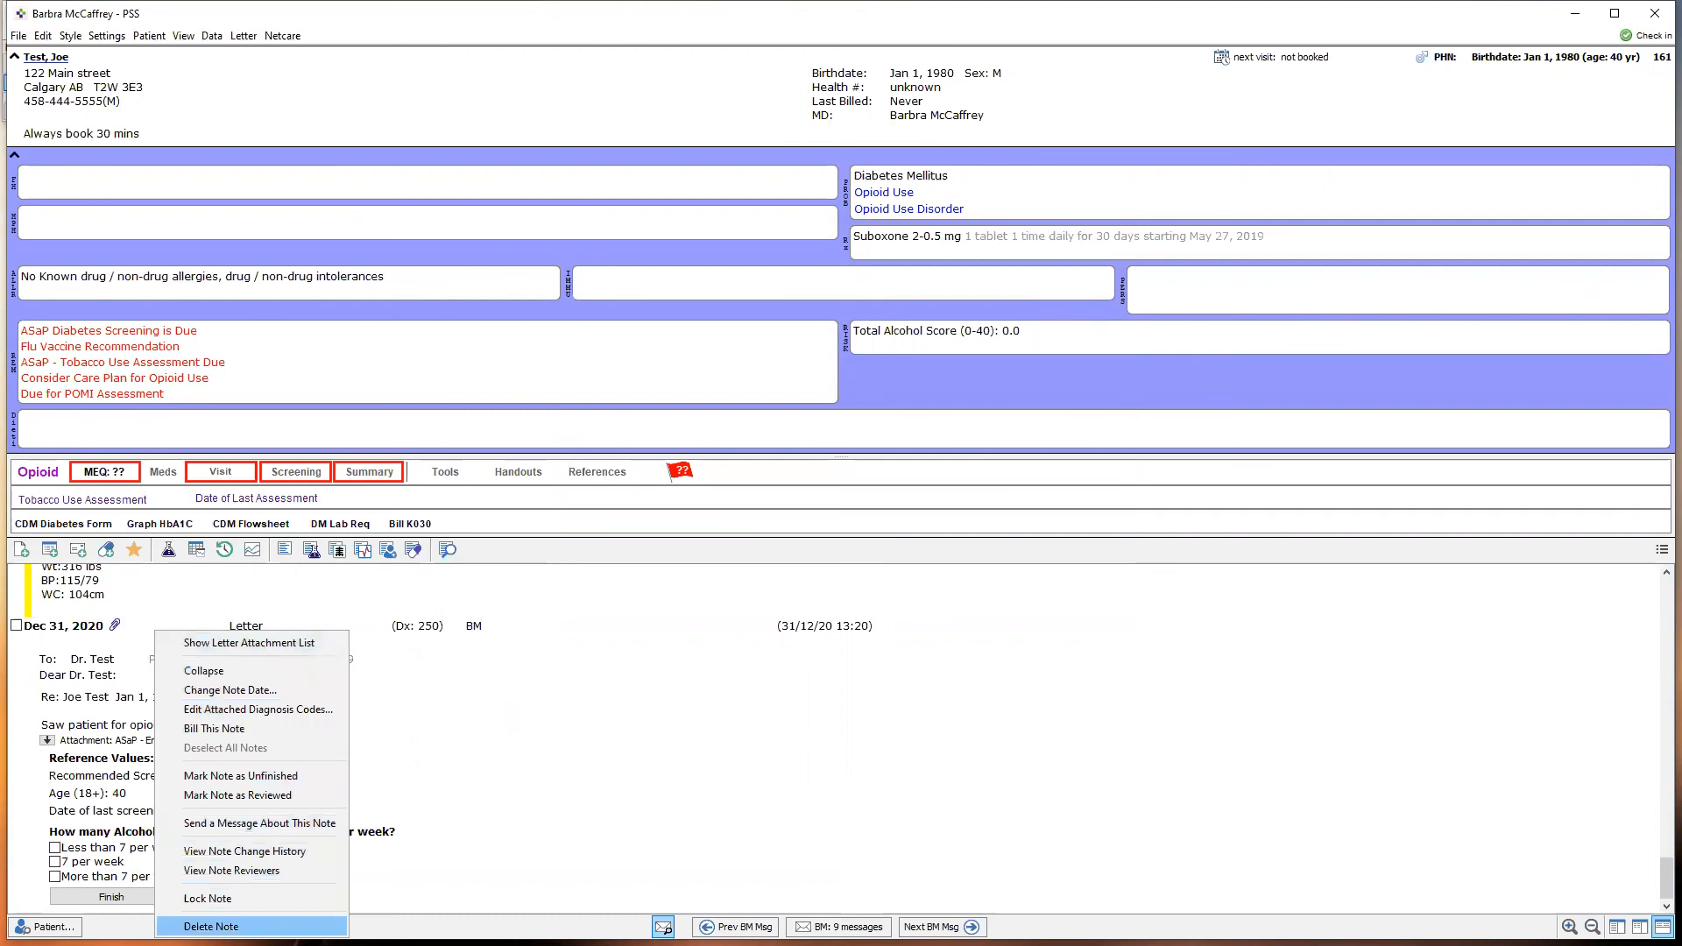
pyautogui.click(211, 927)
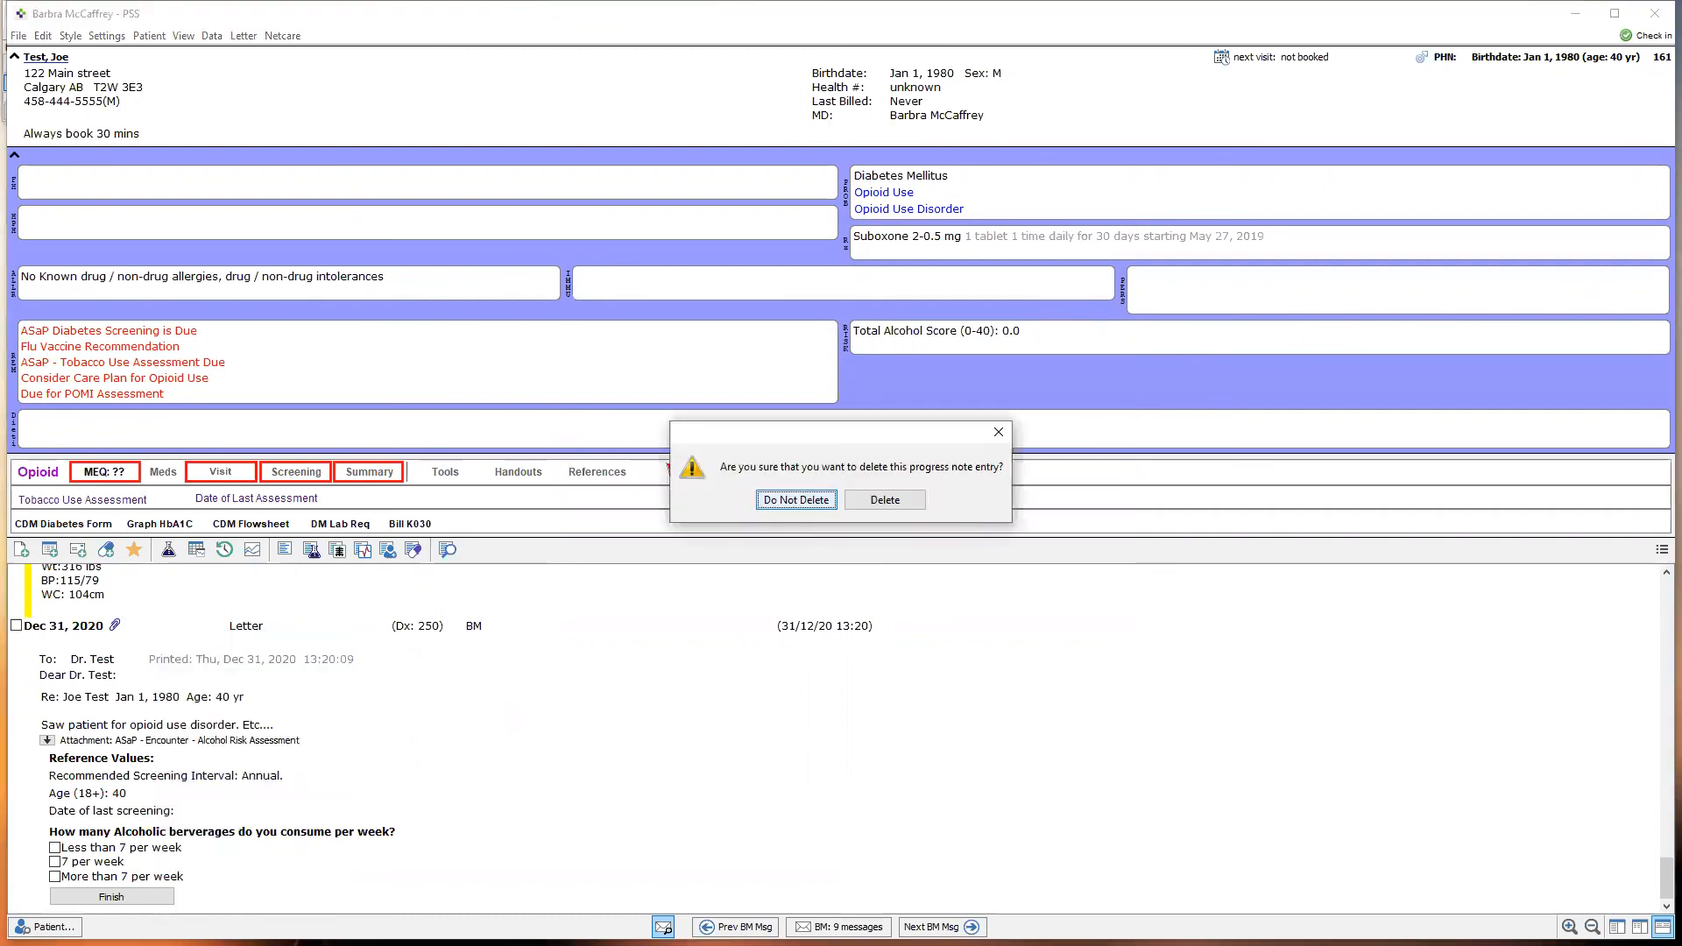
pyautogui.click(887, 501)
pyautogui.click(904, 501)
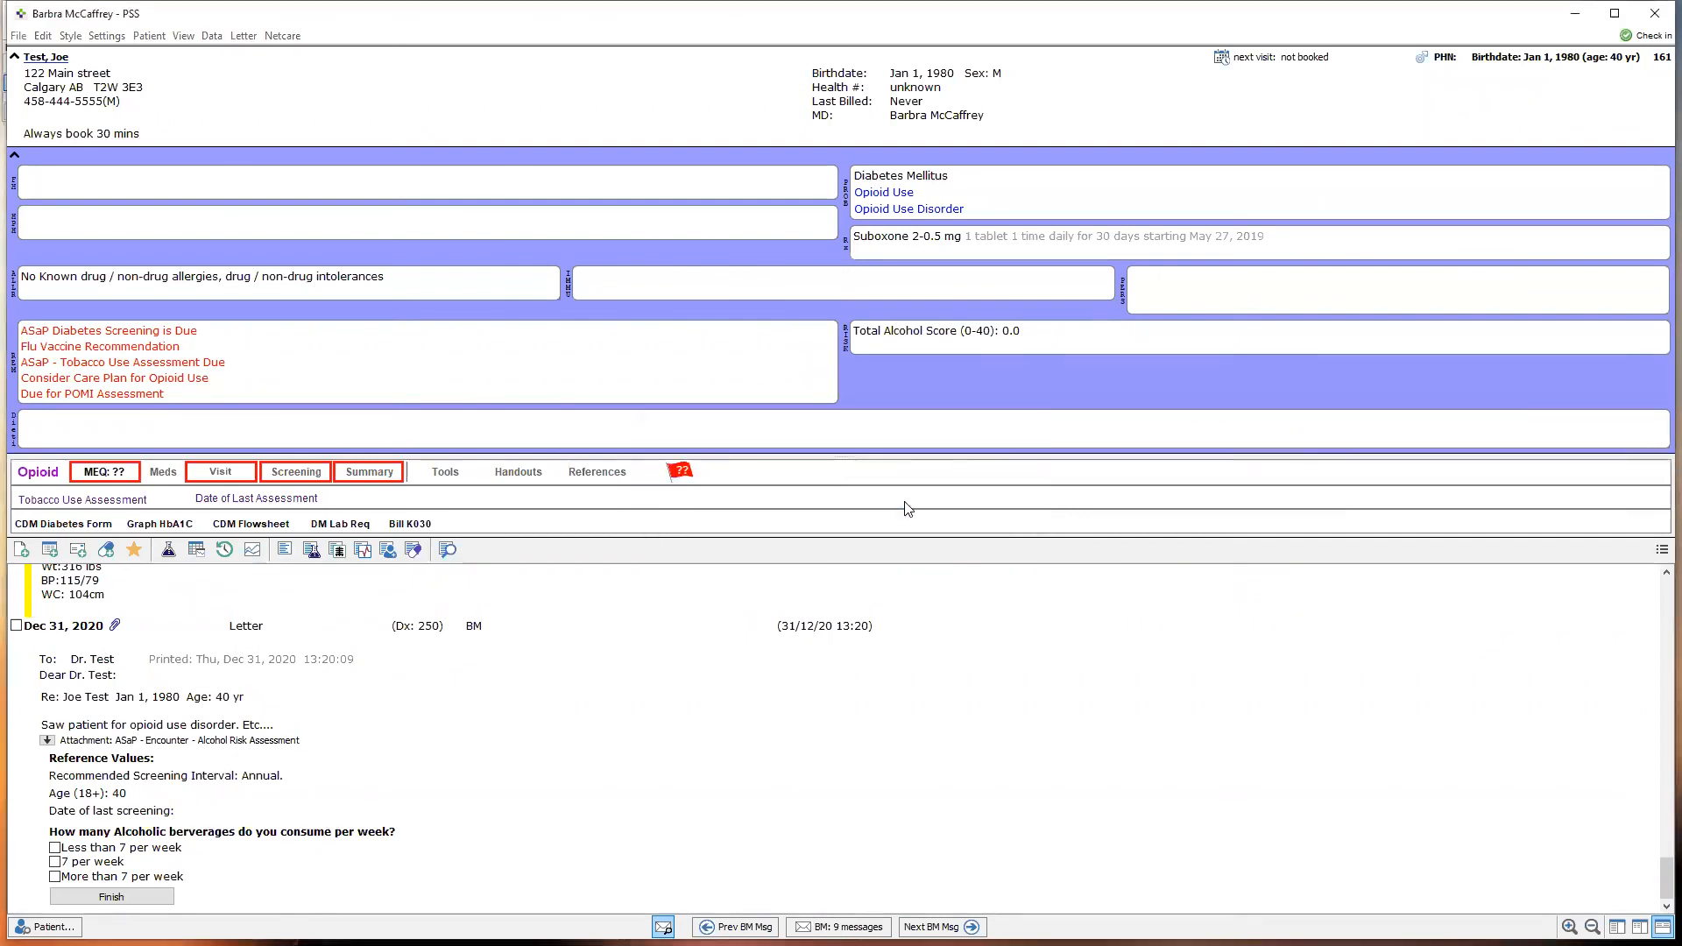